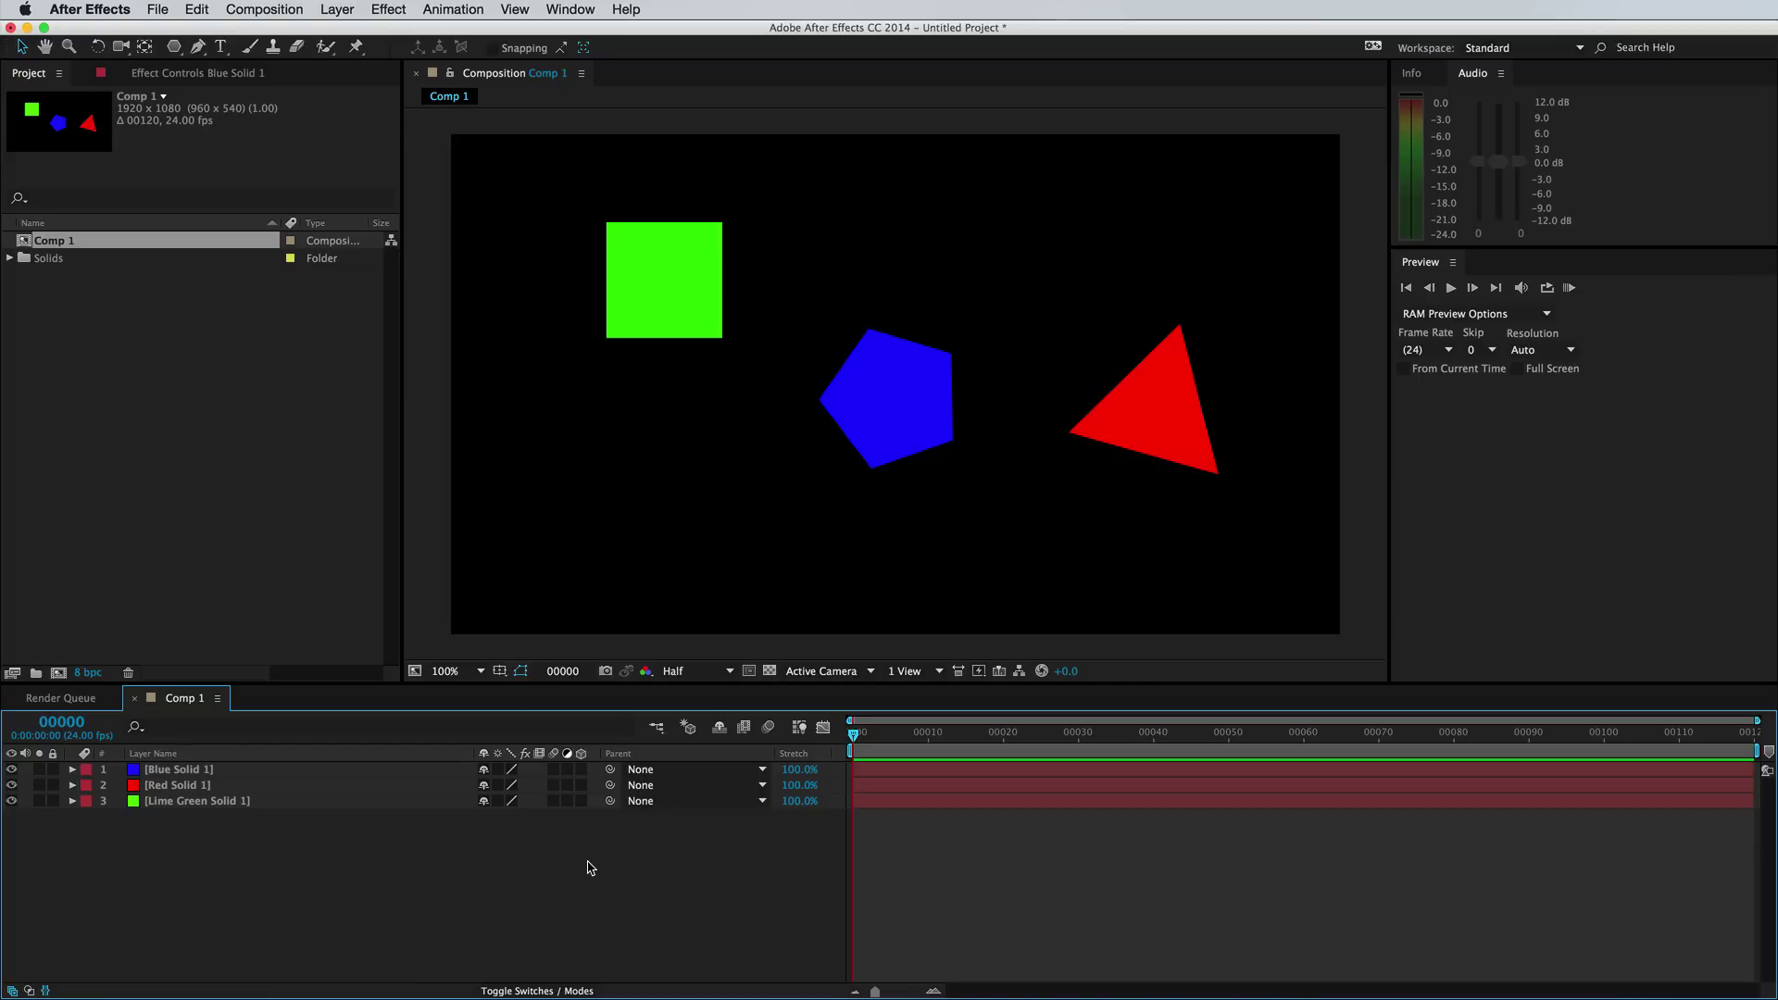
Parent Blue Solid 1 and Lime Green Solid 1 to Red Solid 1 with the pick whip
left_click(191, 801)
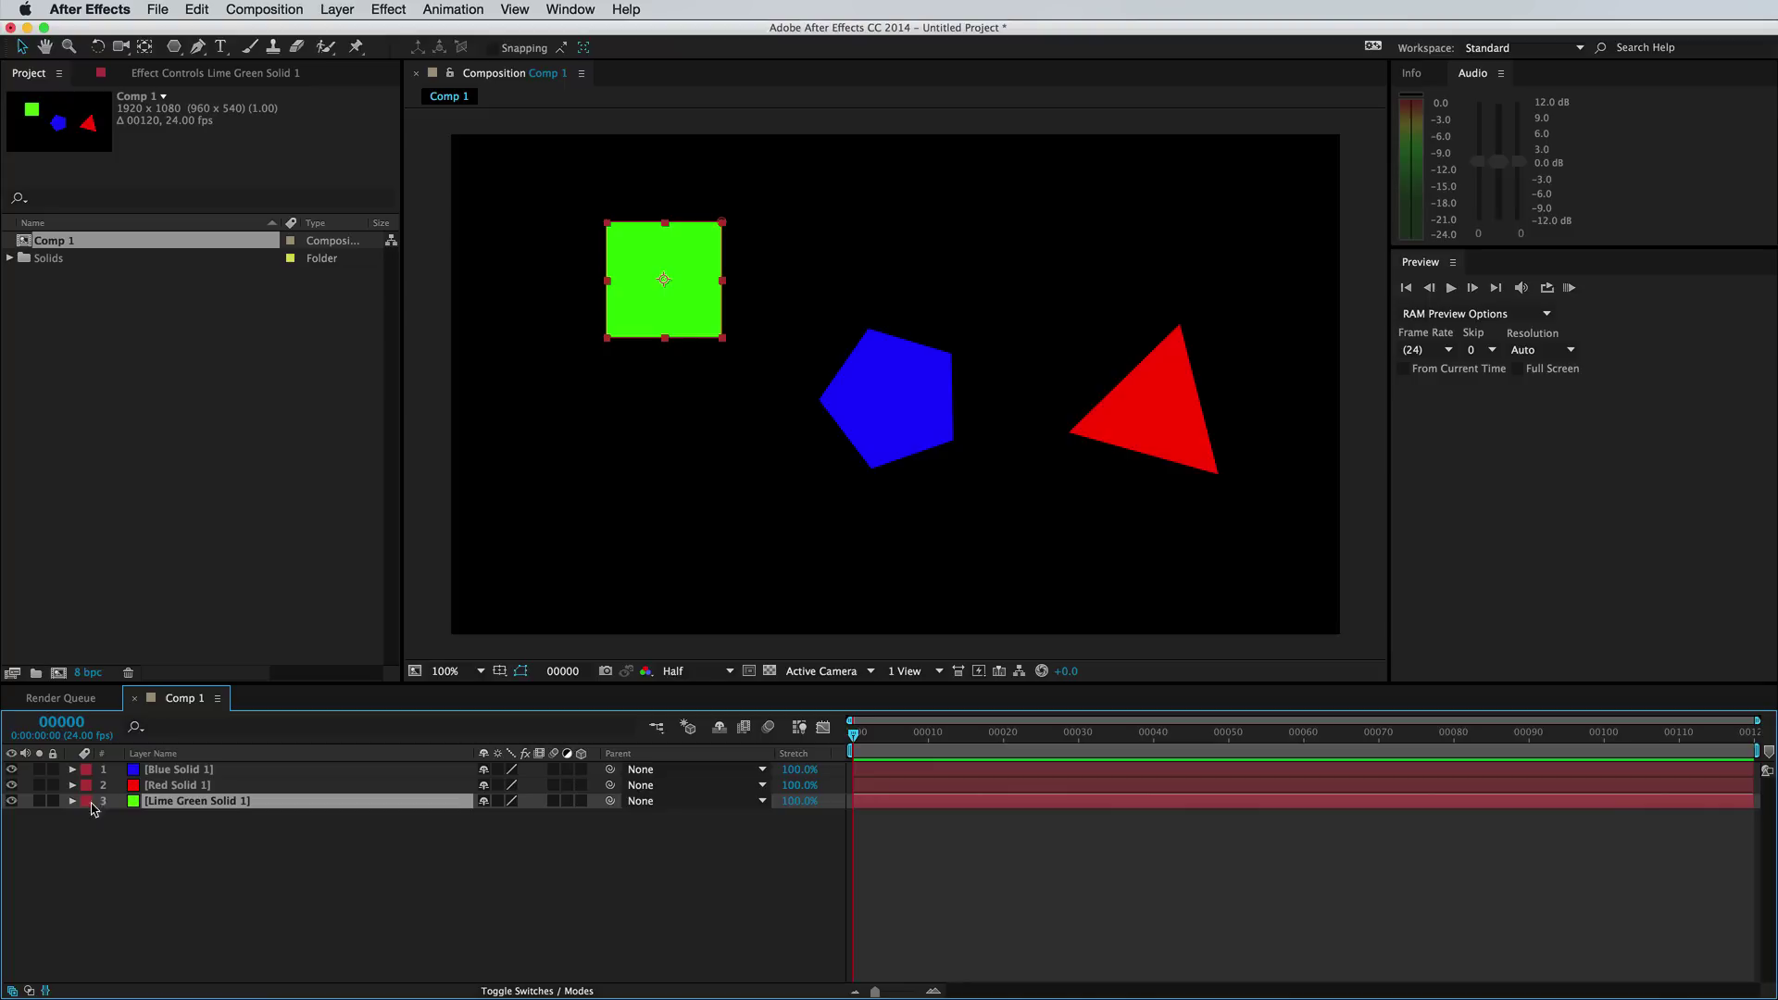
left_click(174, 785)
left_click(170, 771)
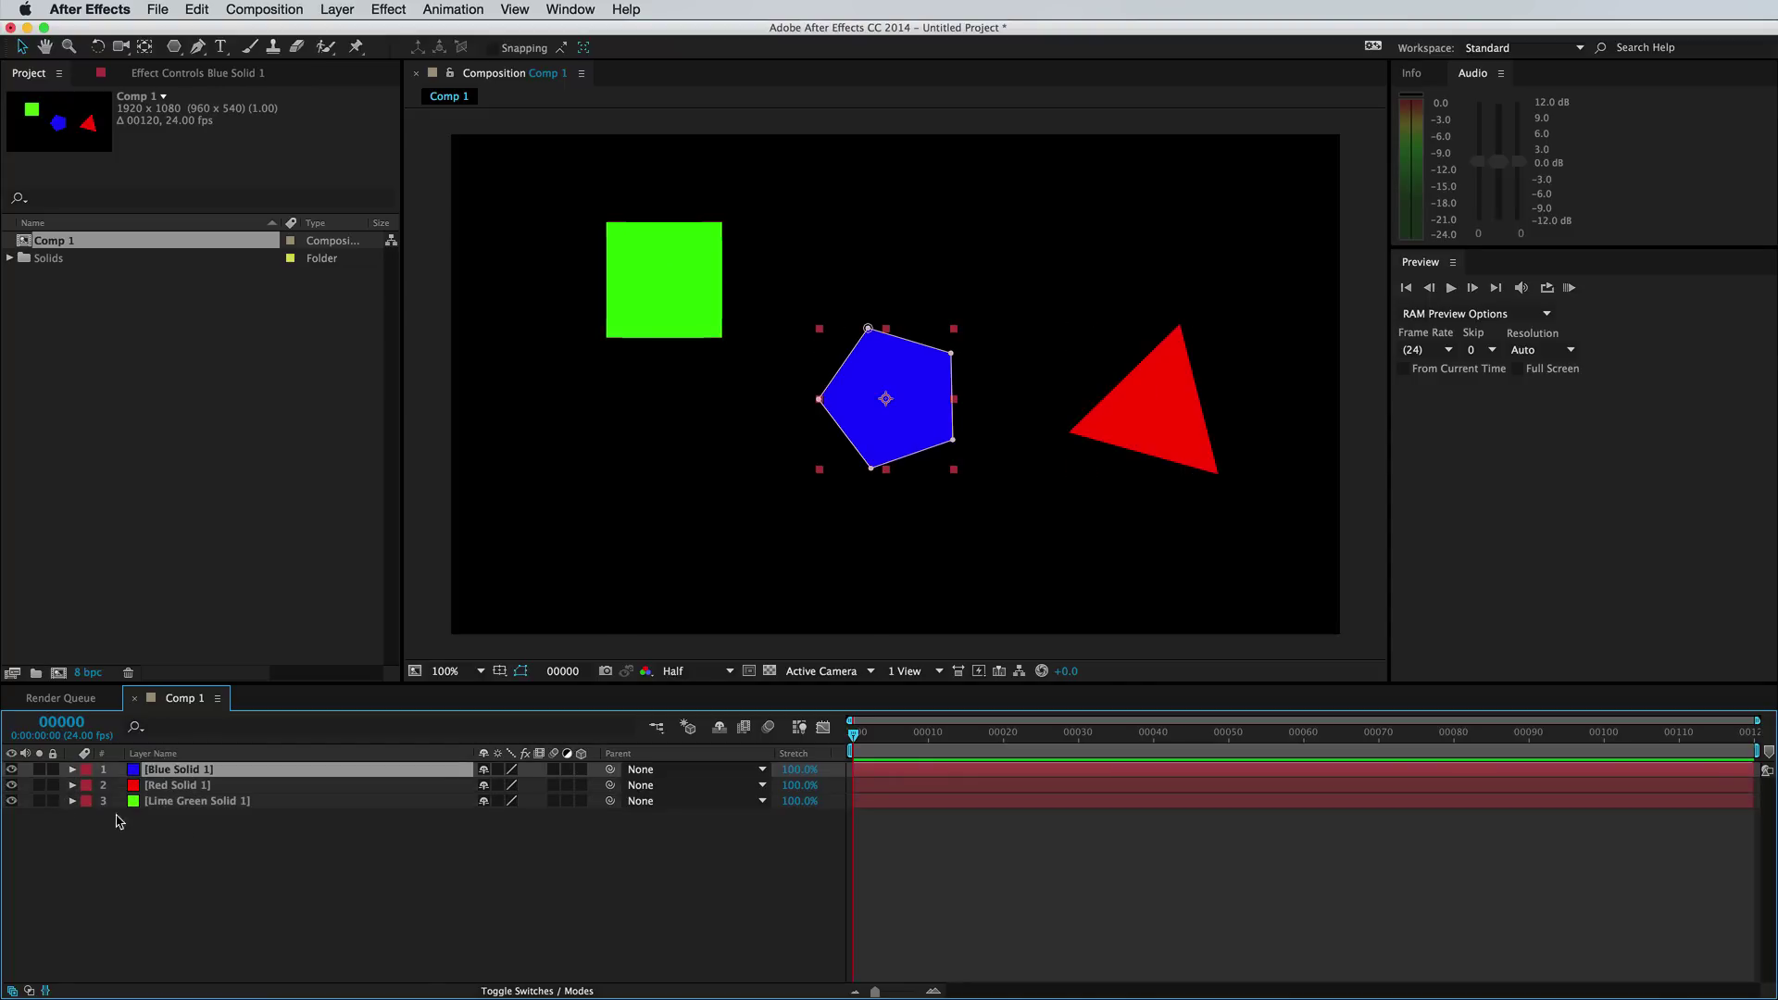
left_click(218, 805)
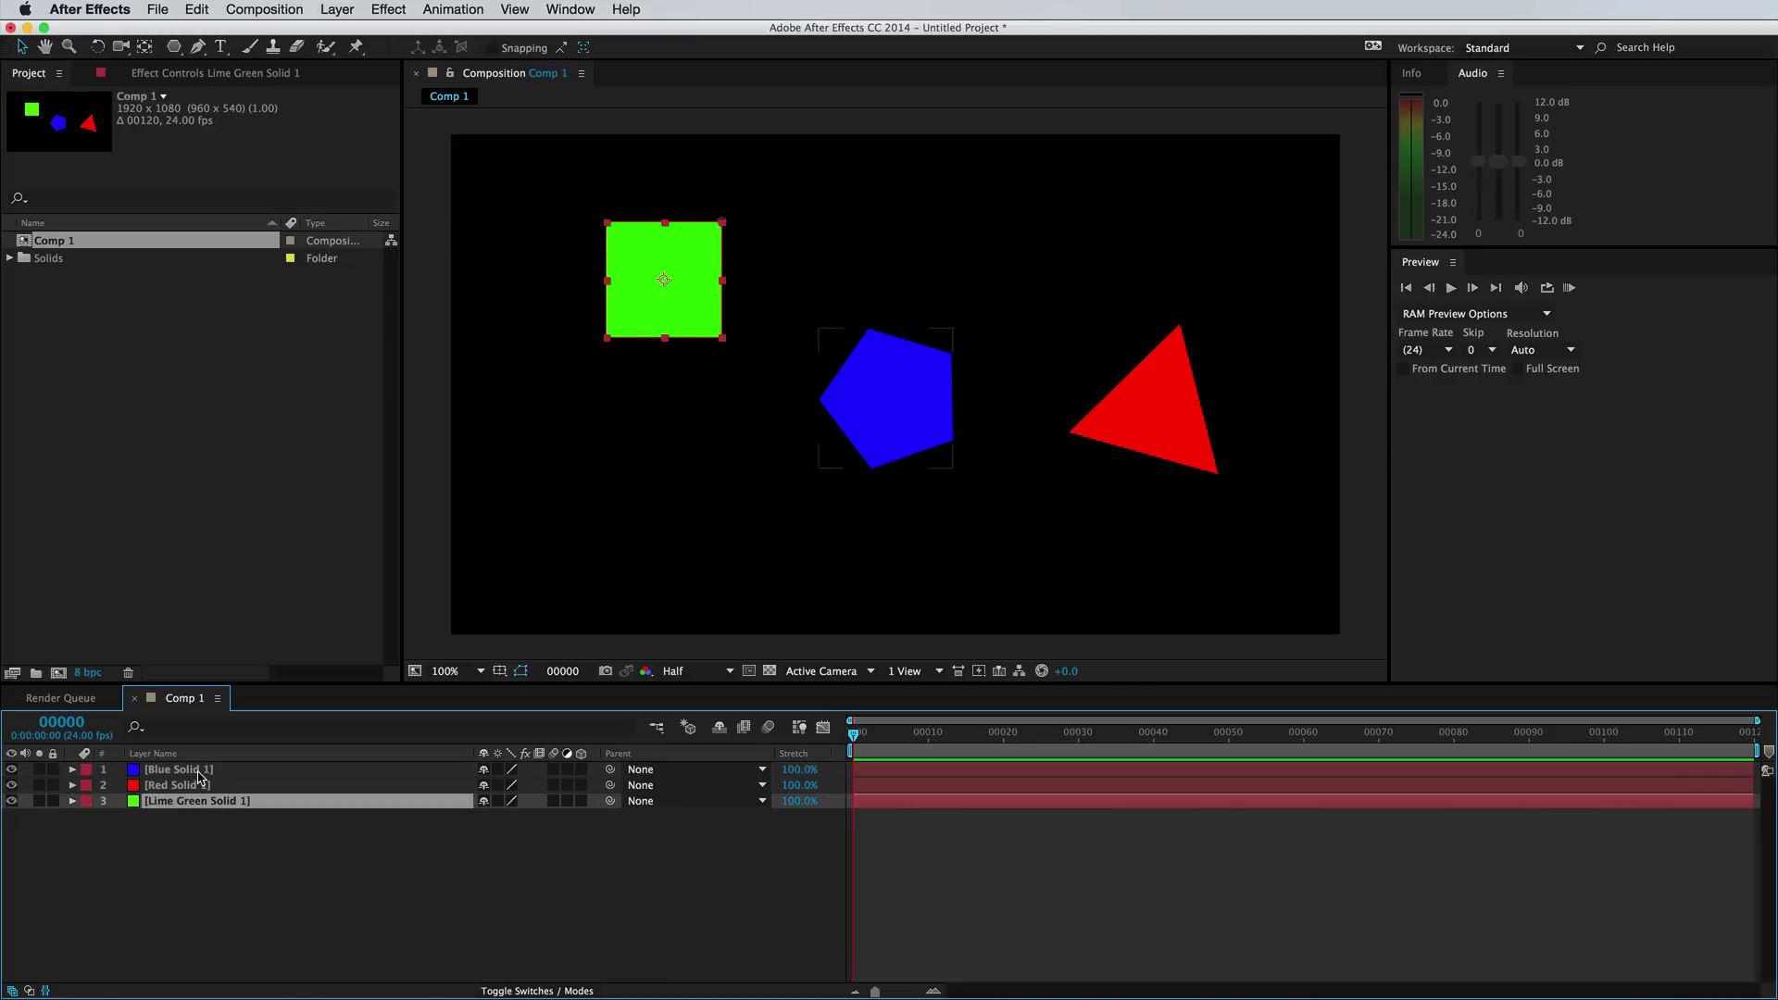
left_click(204, 774)
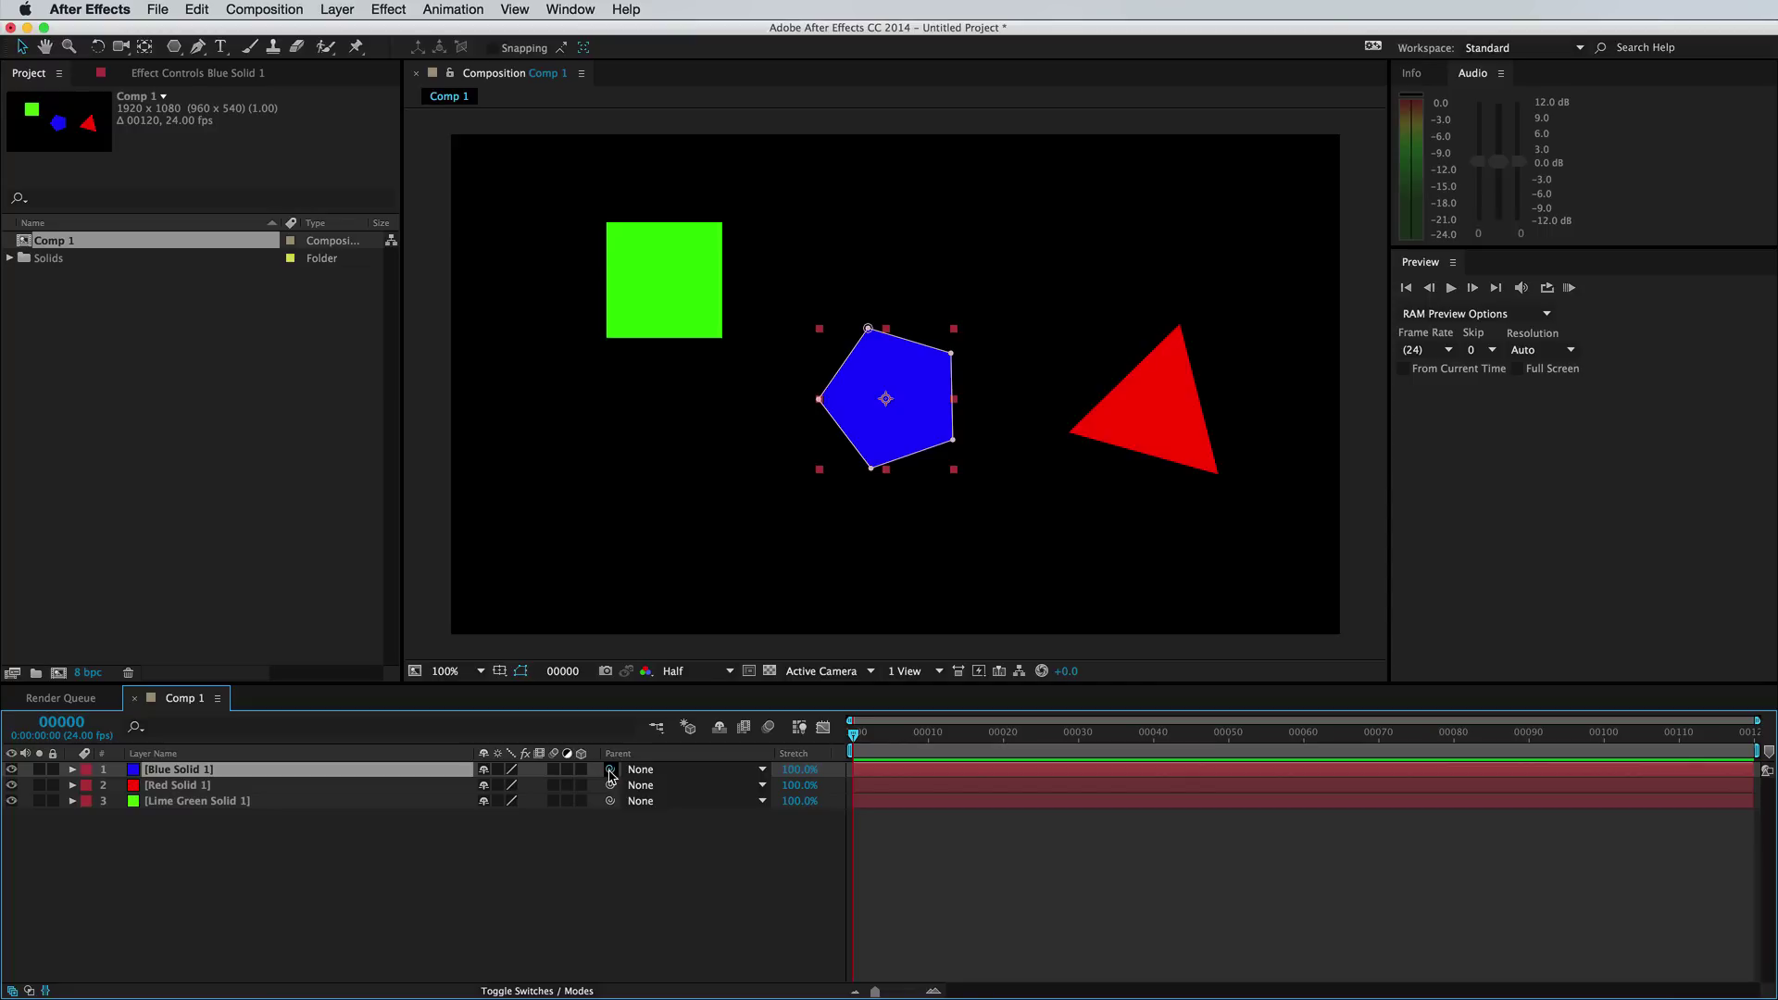
left_click_drag(611, 770, 363, 787)
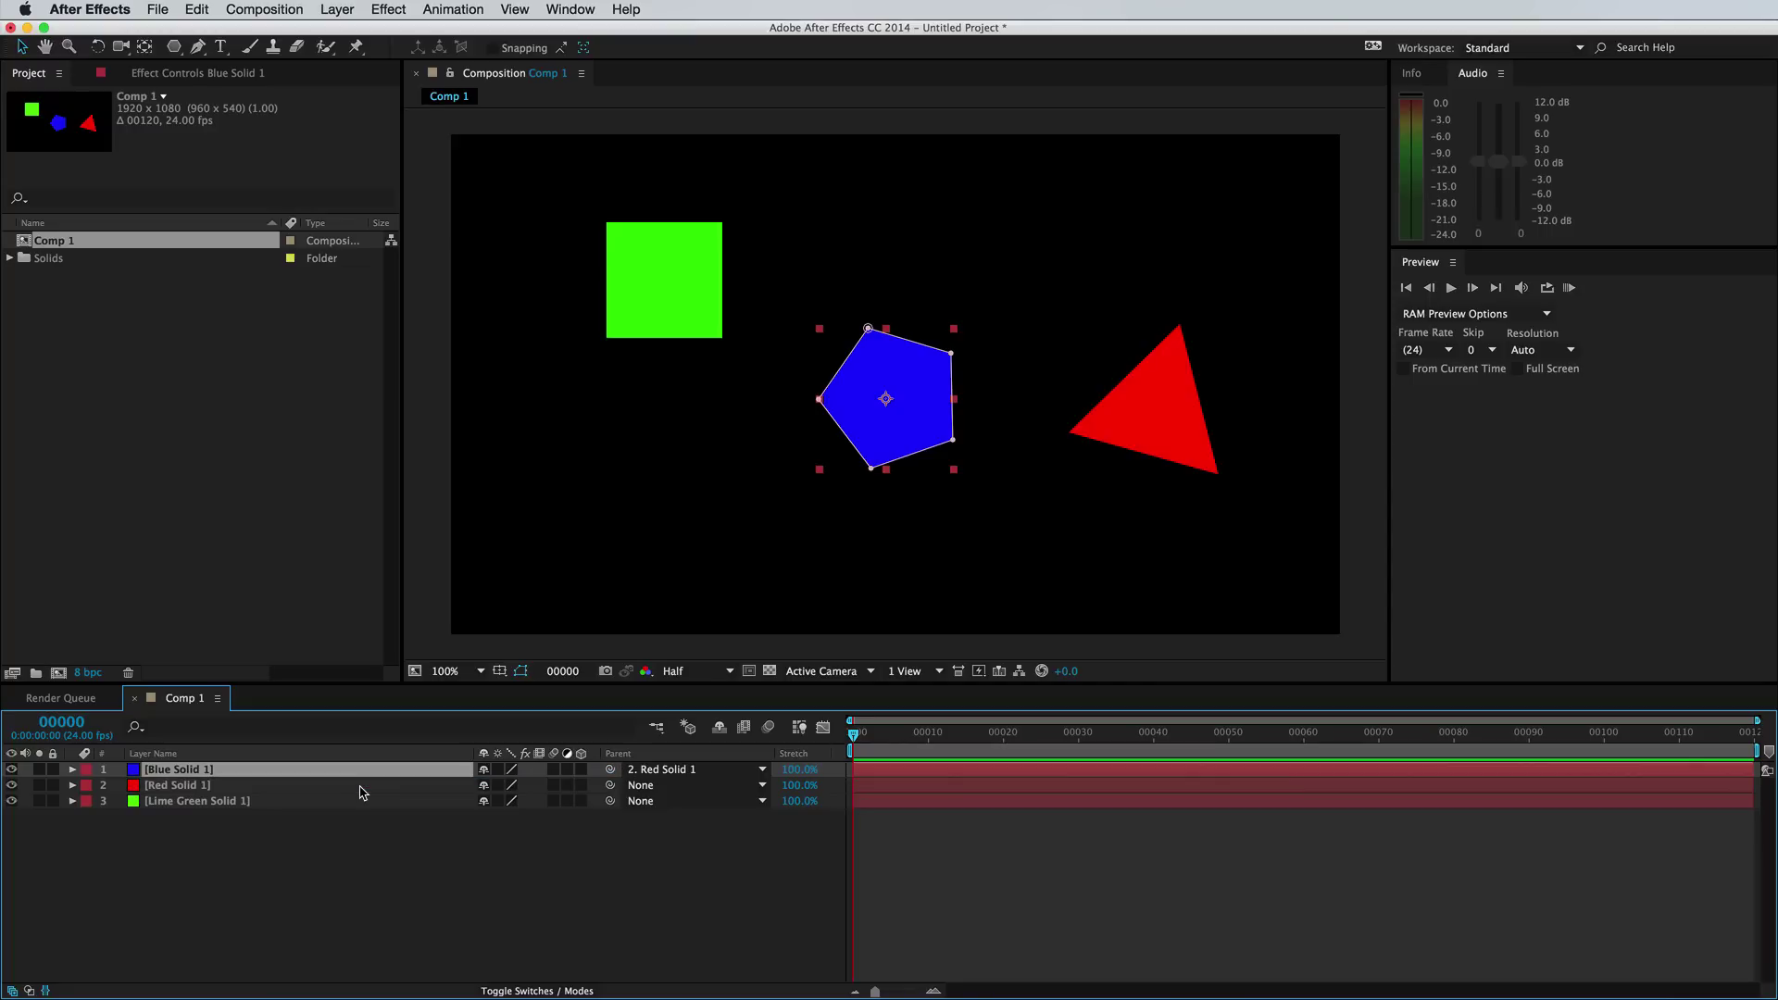
left_click(259, 786)
left_click(270, 802)
left_click_drag(610, 801, 252, 793)
Move the red triangle lower and rotate it about 50°, carrying both child shapes
left_click(256, 786)
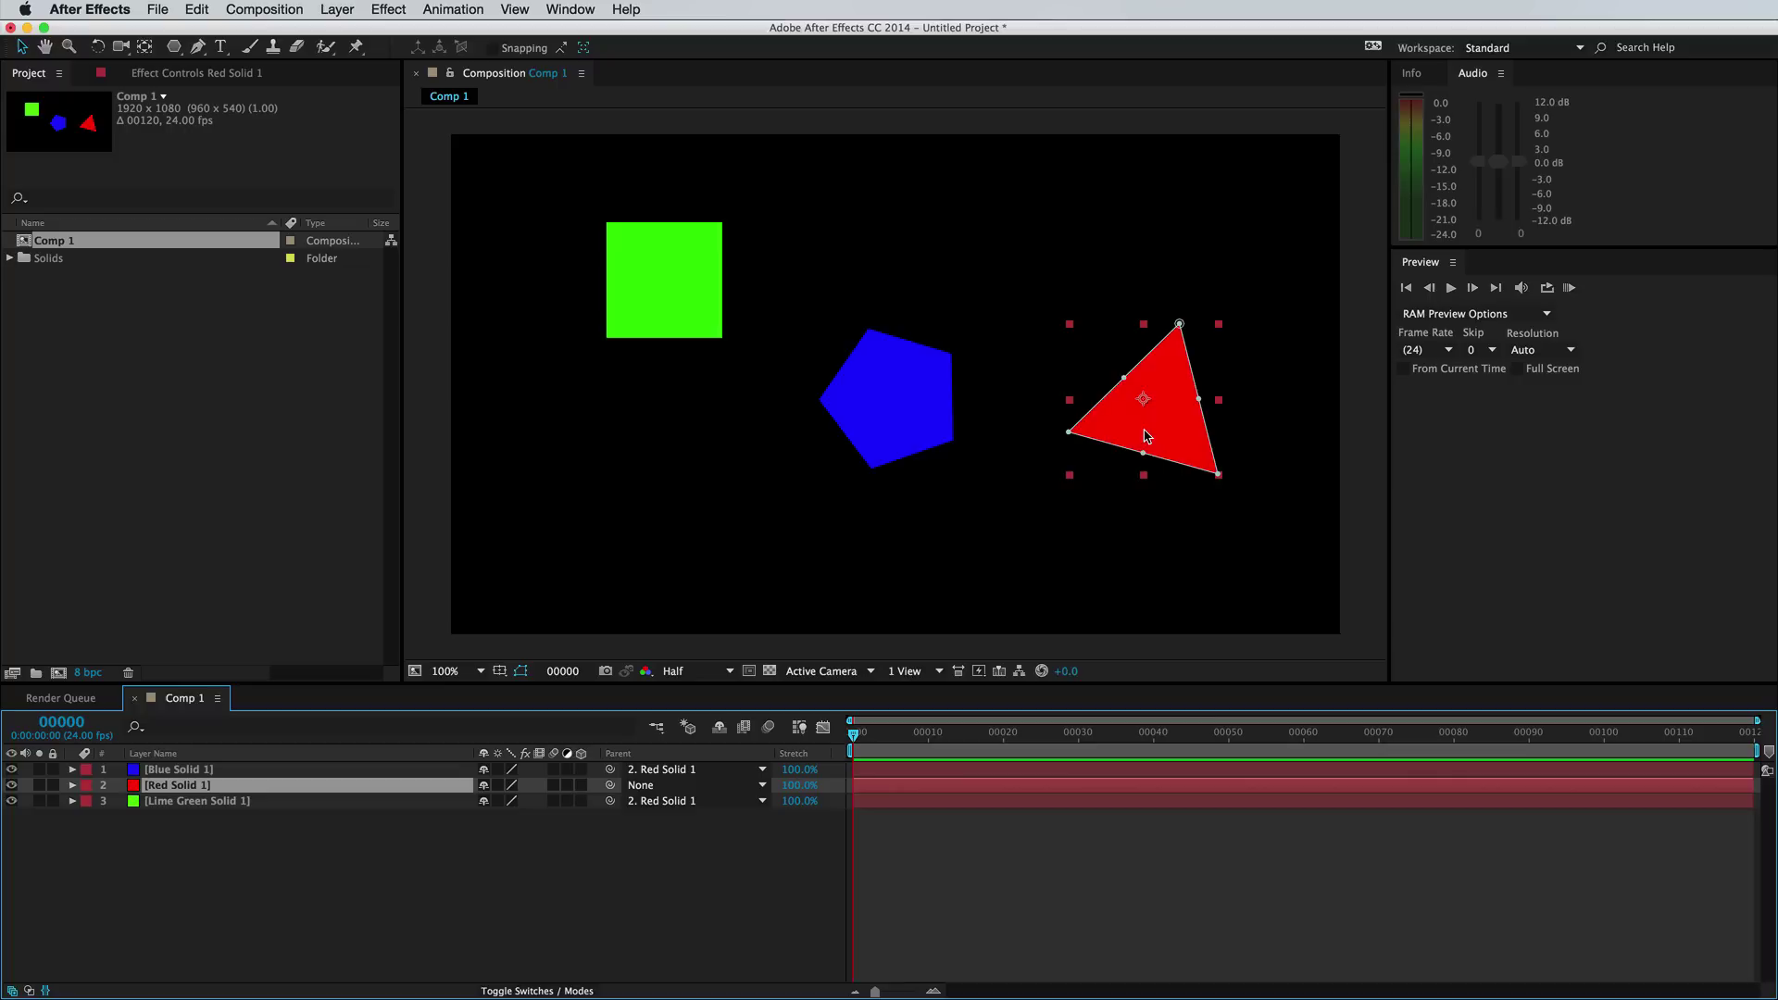
mouse_move(1146, 436)
left_mouse_down()
mouse_move(1097, 438)
mouse_move(1146, 441)
mouse_move(1123, 467)
mouse_move(1146, 467)
mouse_move(1102, 440)
mouse_move(1142, 458)
left_mouse_up()
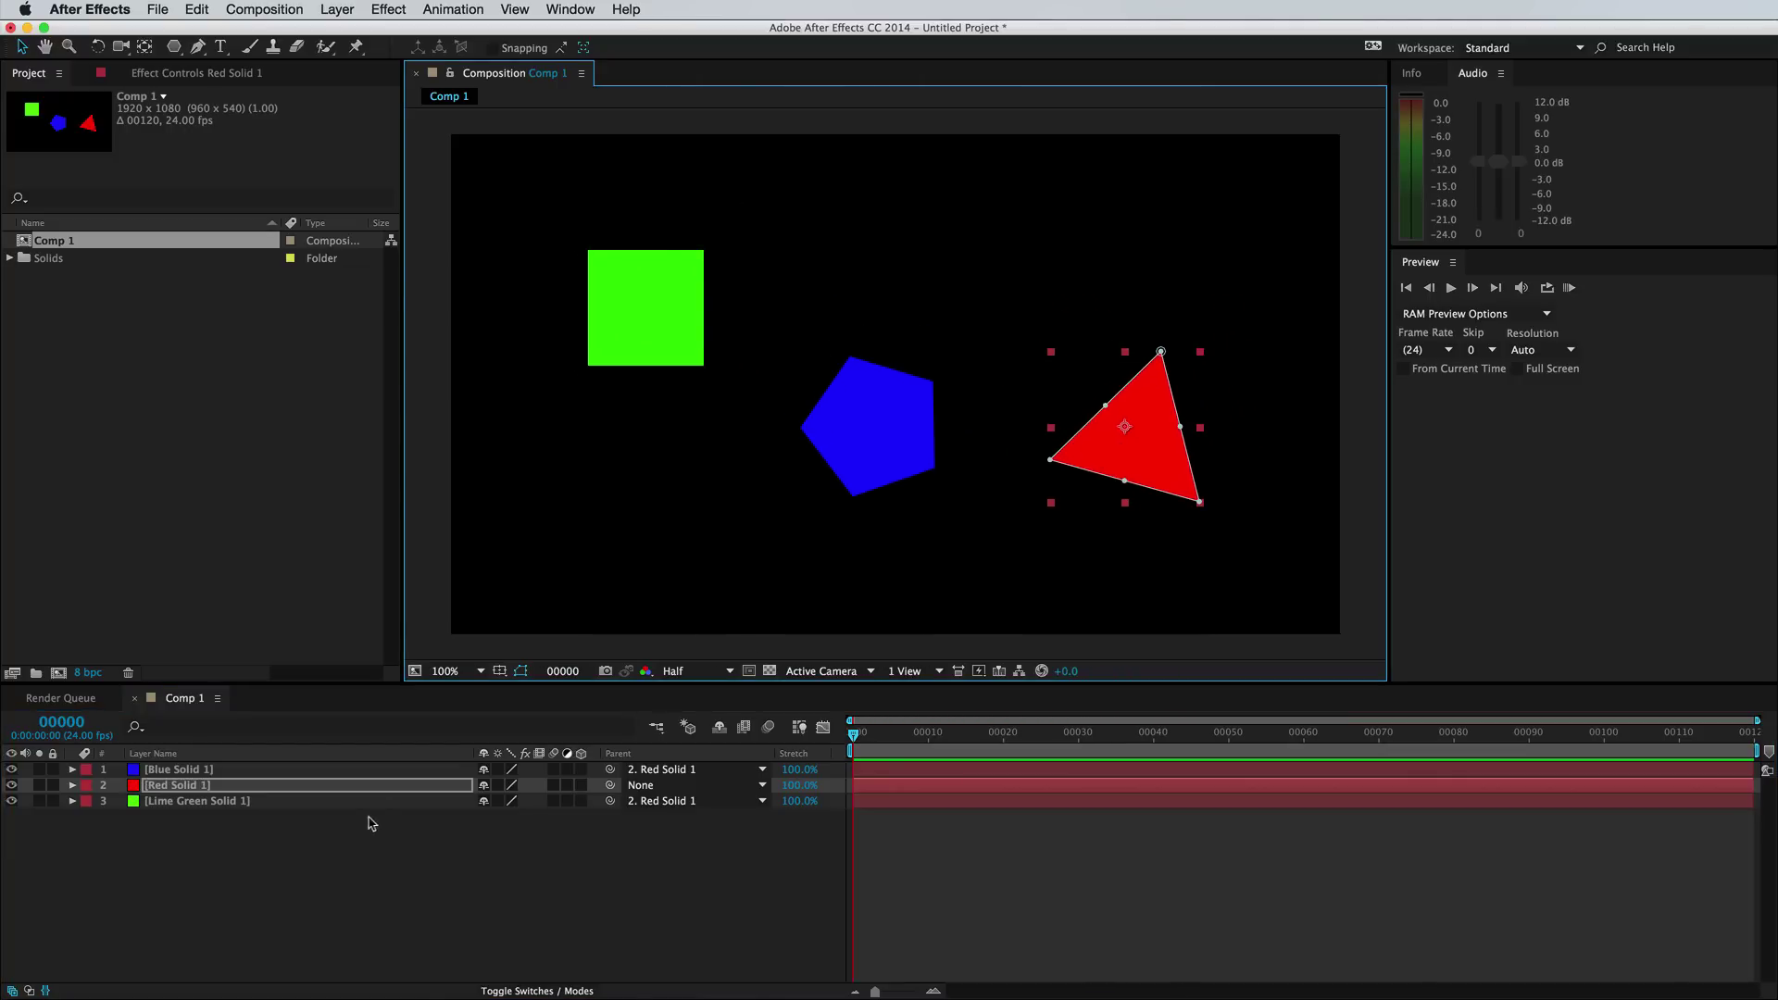
key("r")
mouse_move(507, 800)
left_mouse_down()
mouse_move(551, 793)
mouse_move(436, 798)
mouse_move(505, 810)
left_mouse_up()
key("s")
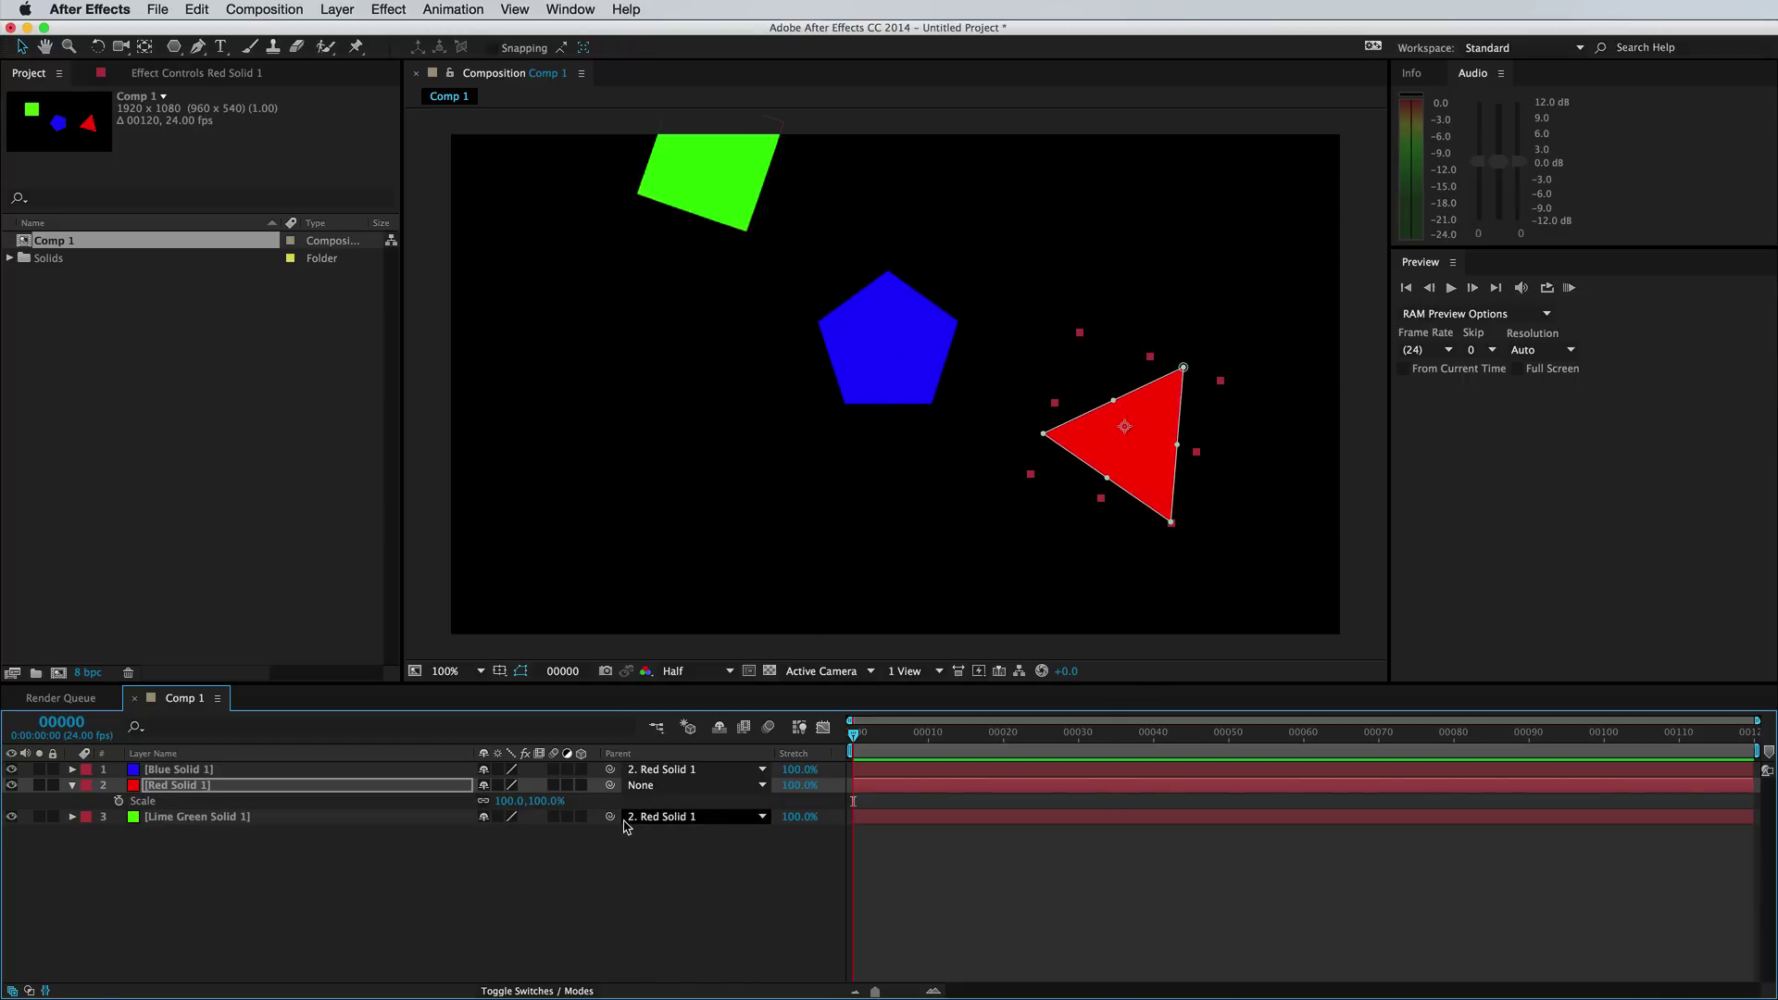
Set the Parent of Blue Solid 1 and Lime Green Solid 1 to None
left_click(692, 770)
left_click(697, 794)
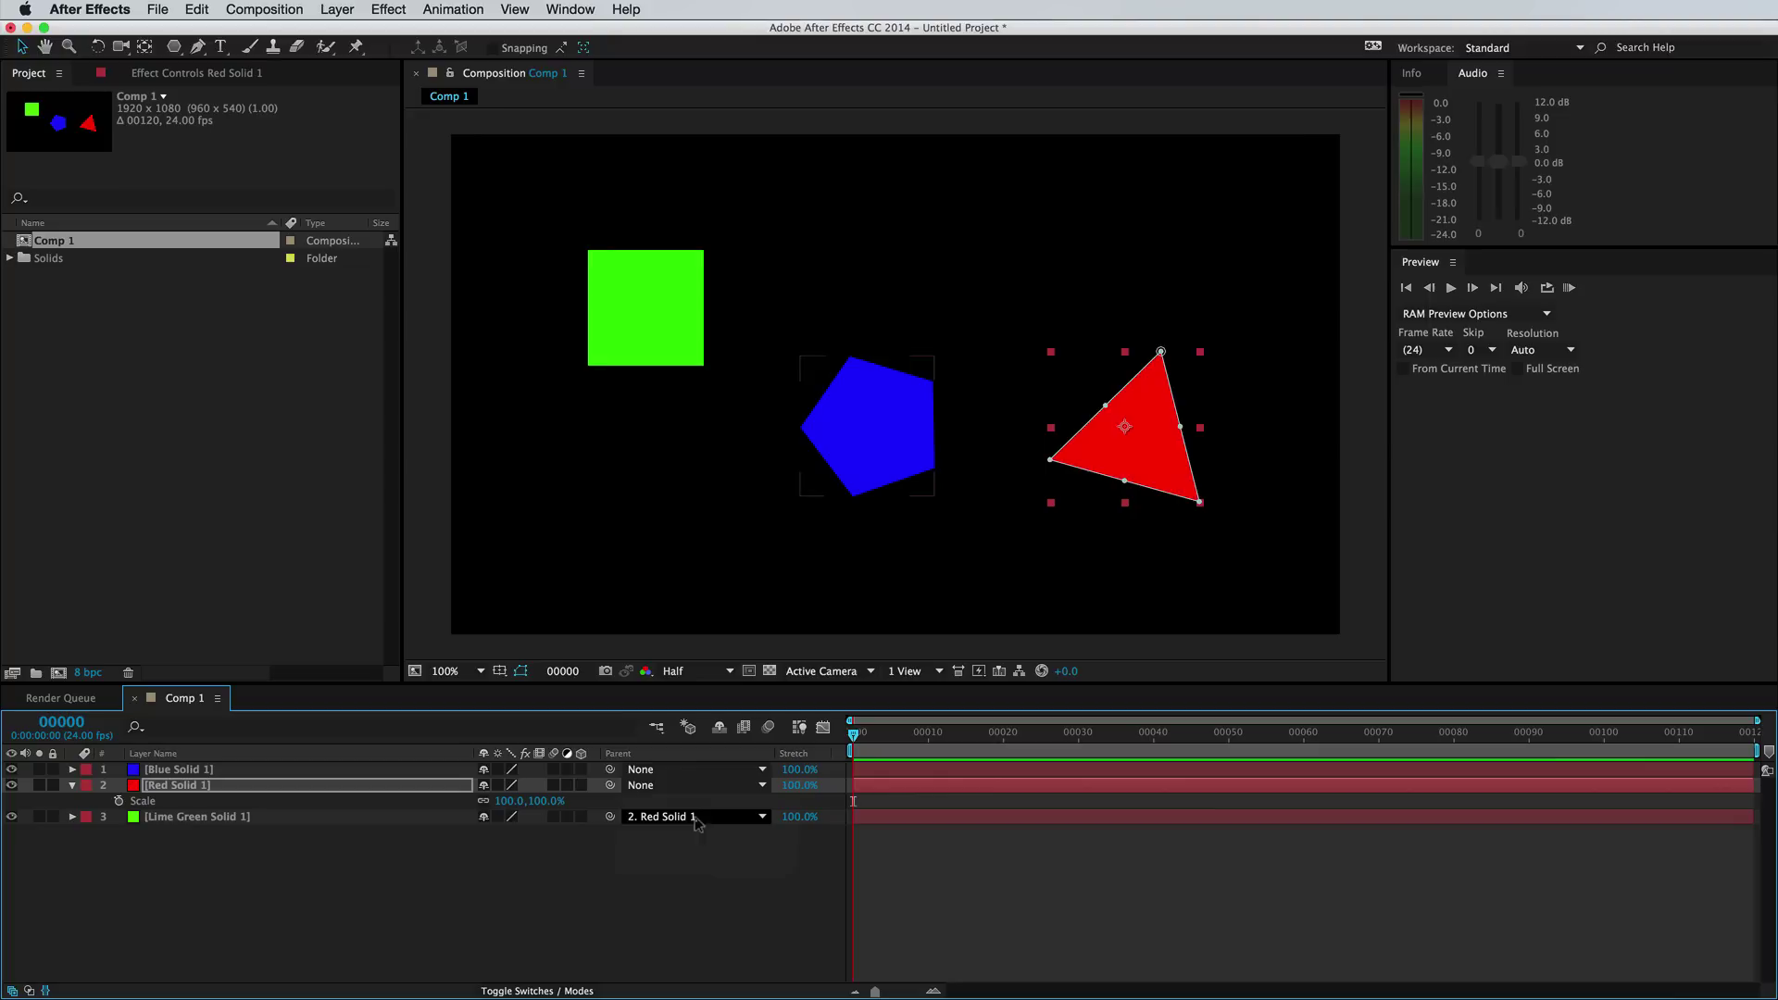
left_click(697, 817)
left_click(708, 830)
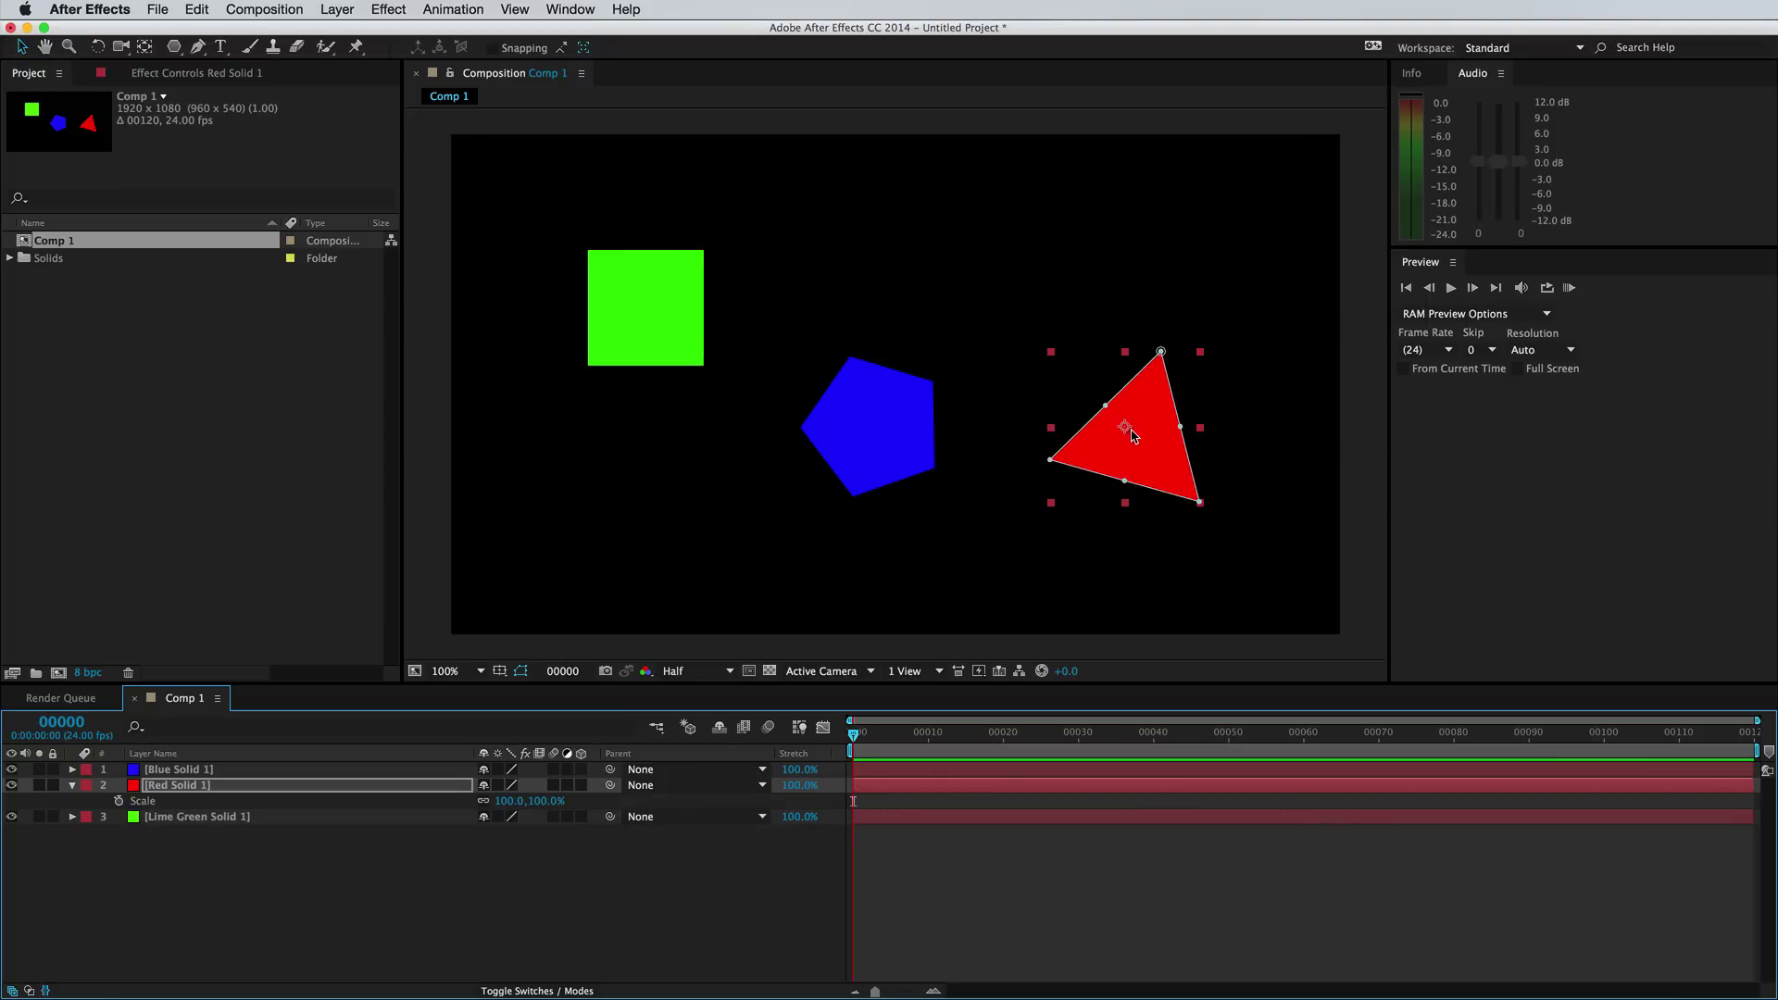
Move the blue pentagon up about 90 px in the Composition panel
left_click(652, 309)
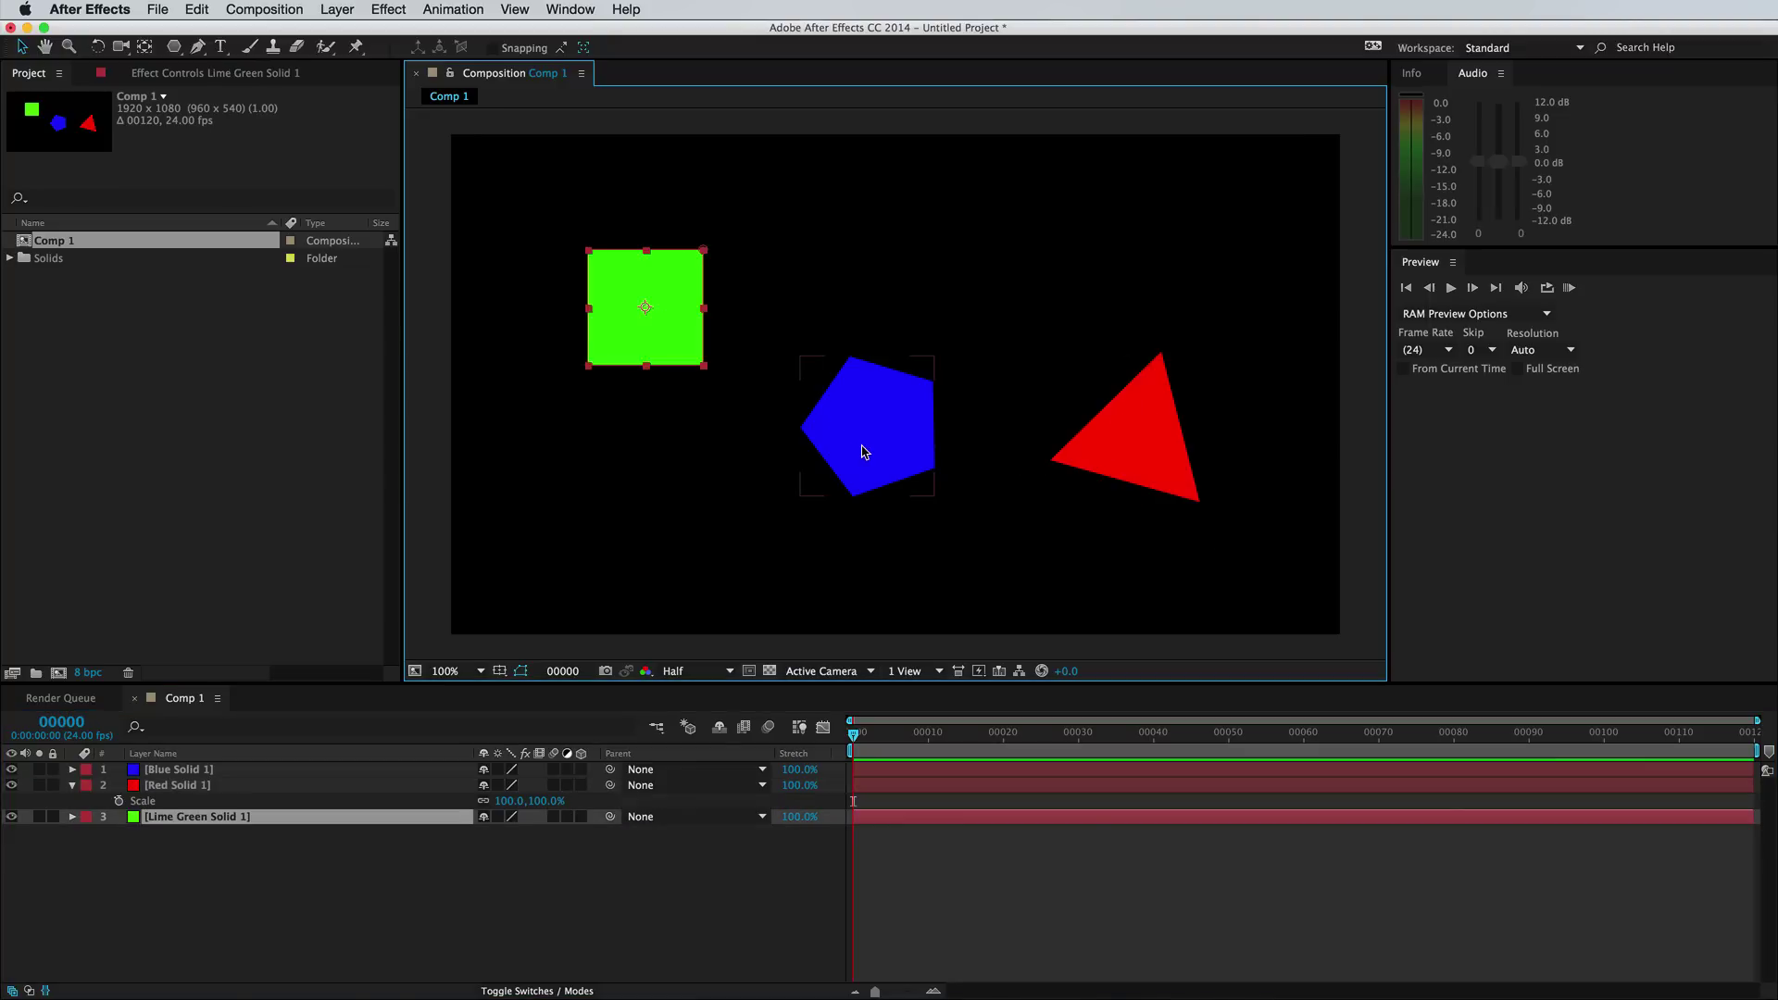
left_click_drag(862, 452, 866, 370)
key("s")
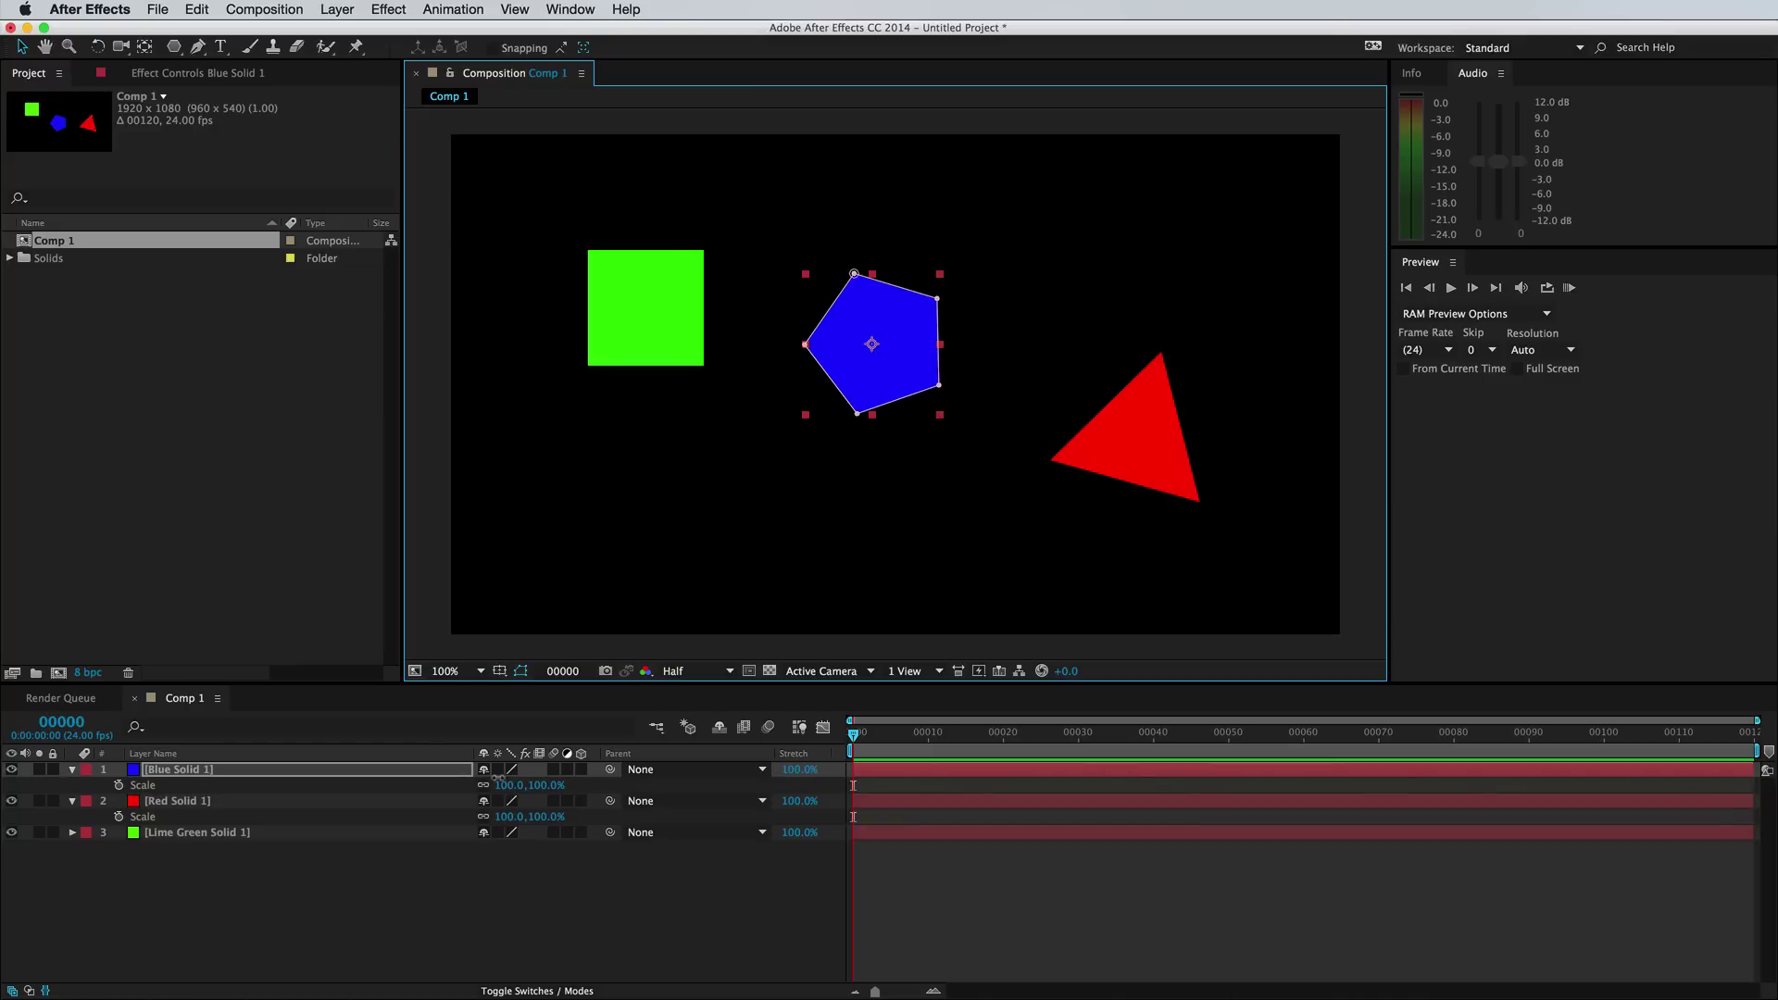
left_click(521, 884)
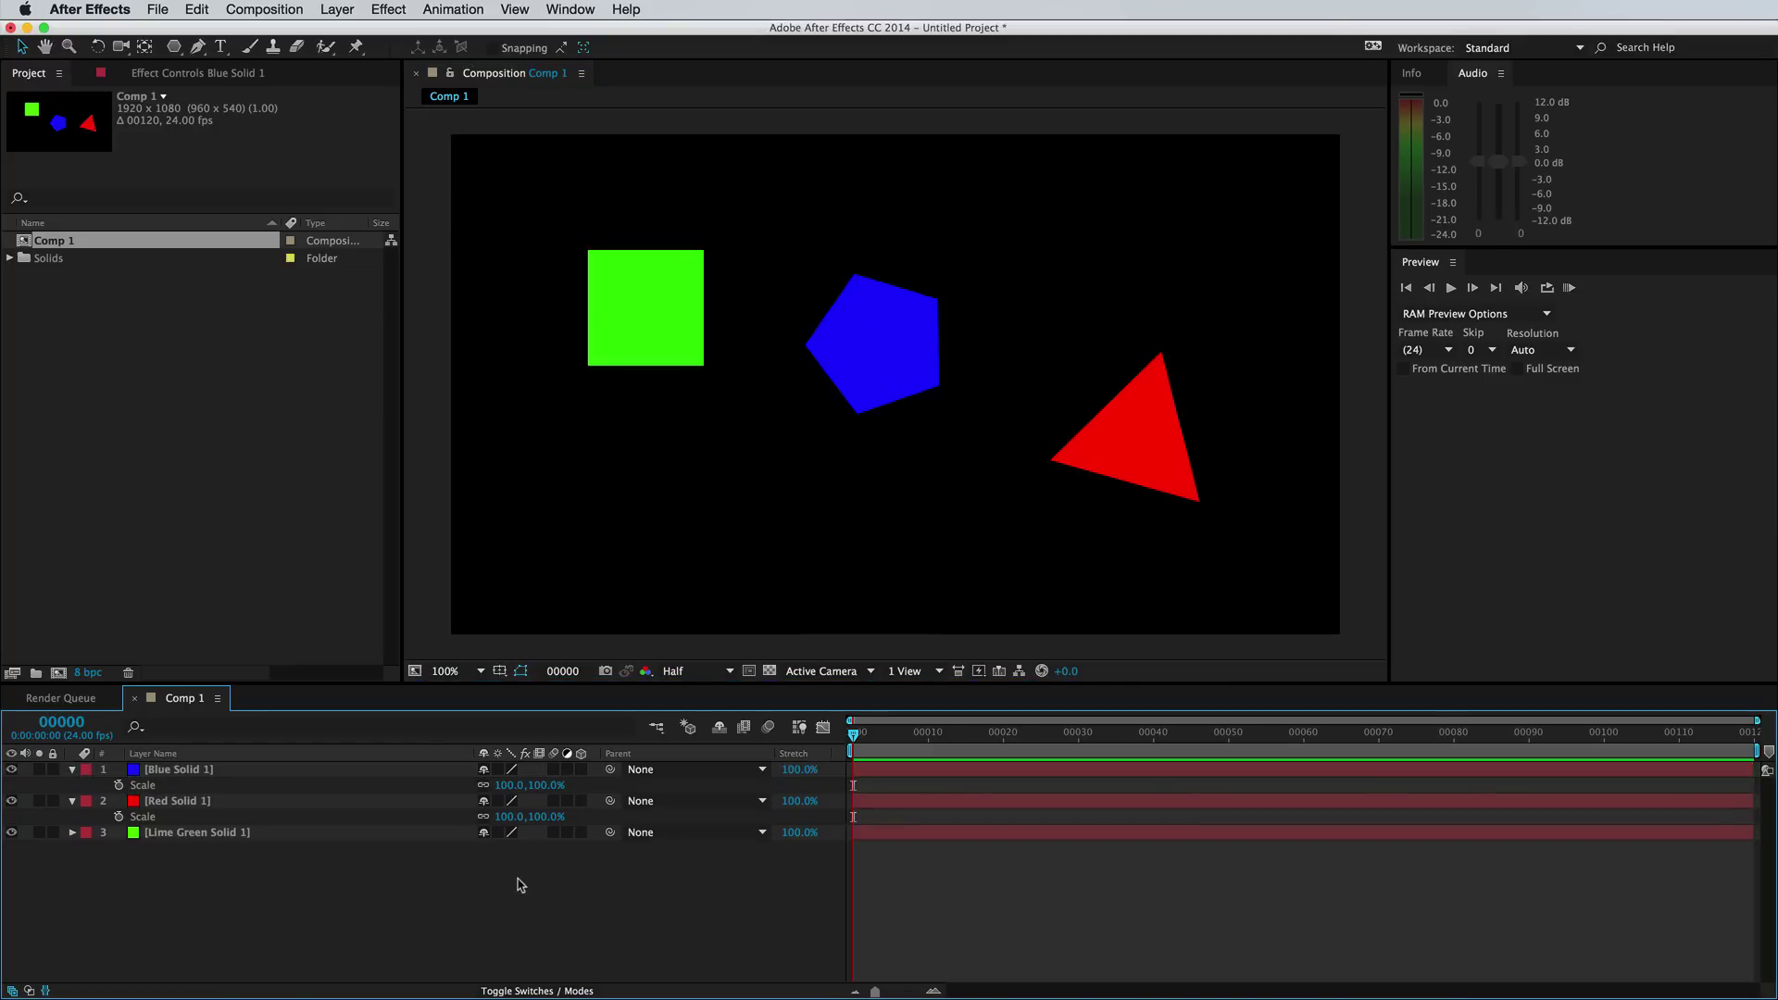
left_click(228, 802)
left_click(185, 771, "shift")
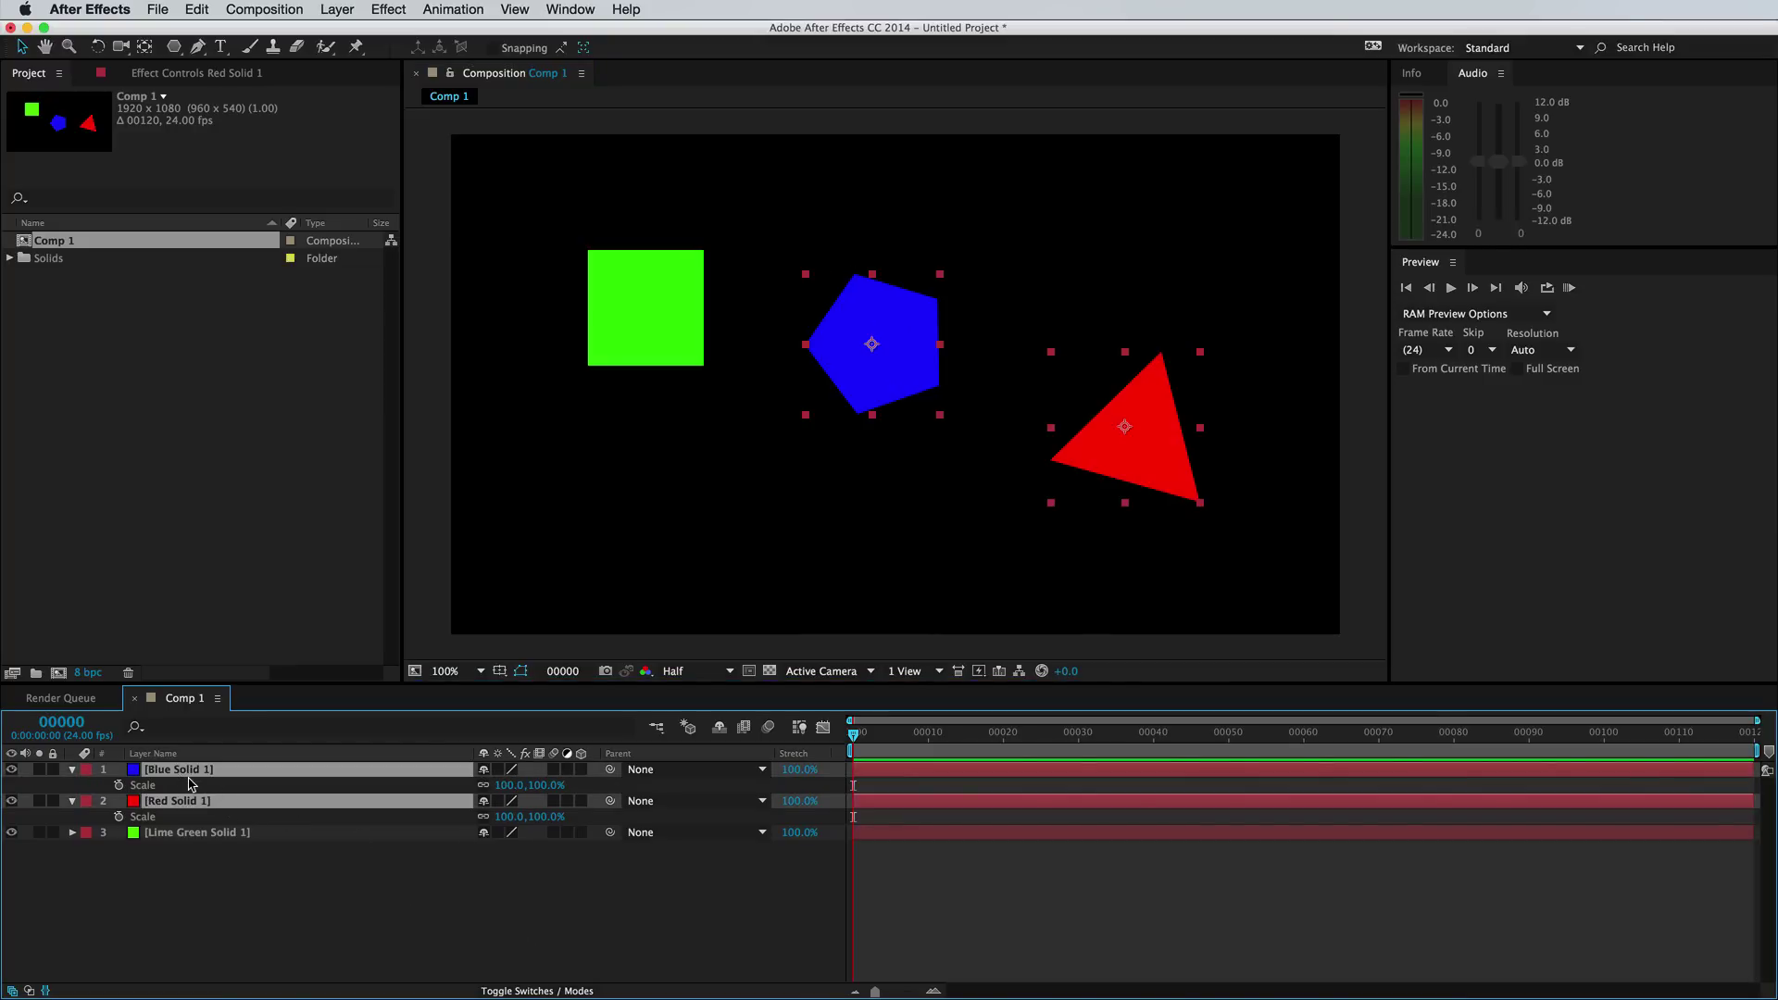
Give Lime Green Solid 1's Rotation the expression thisComp.layer("Blue Solid 1").transform.rotation
key("r")
left_click(223, 832)
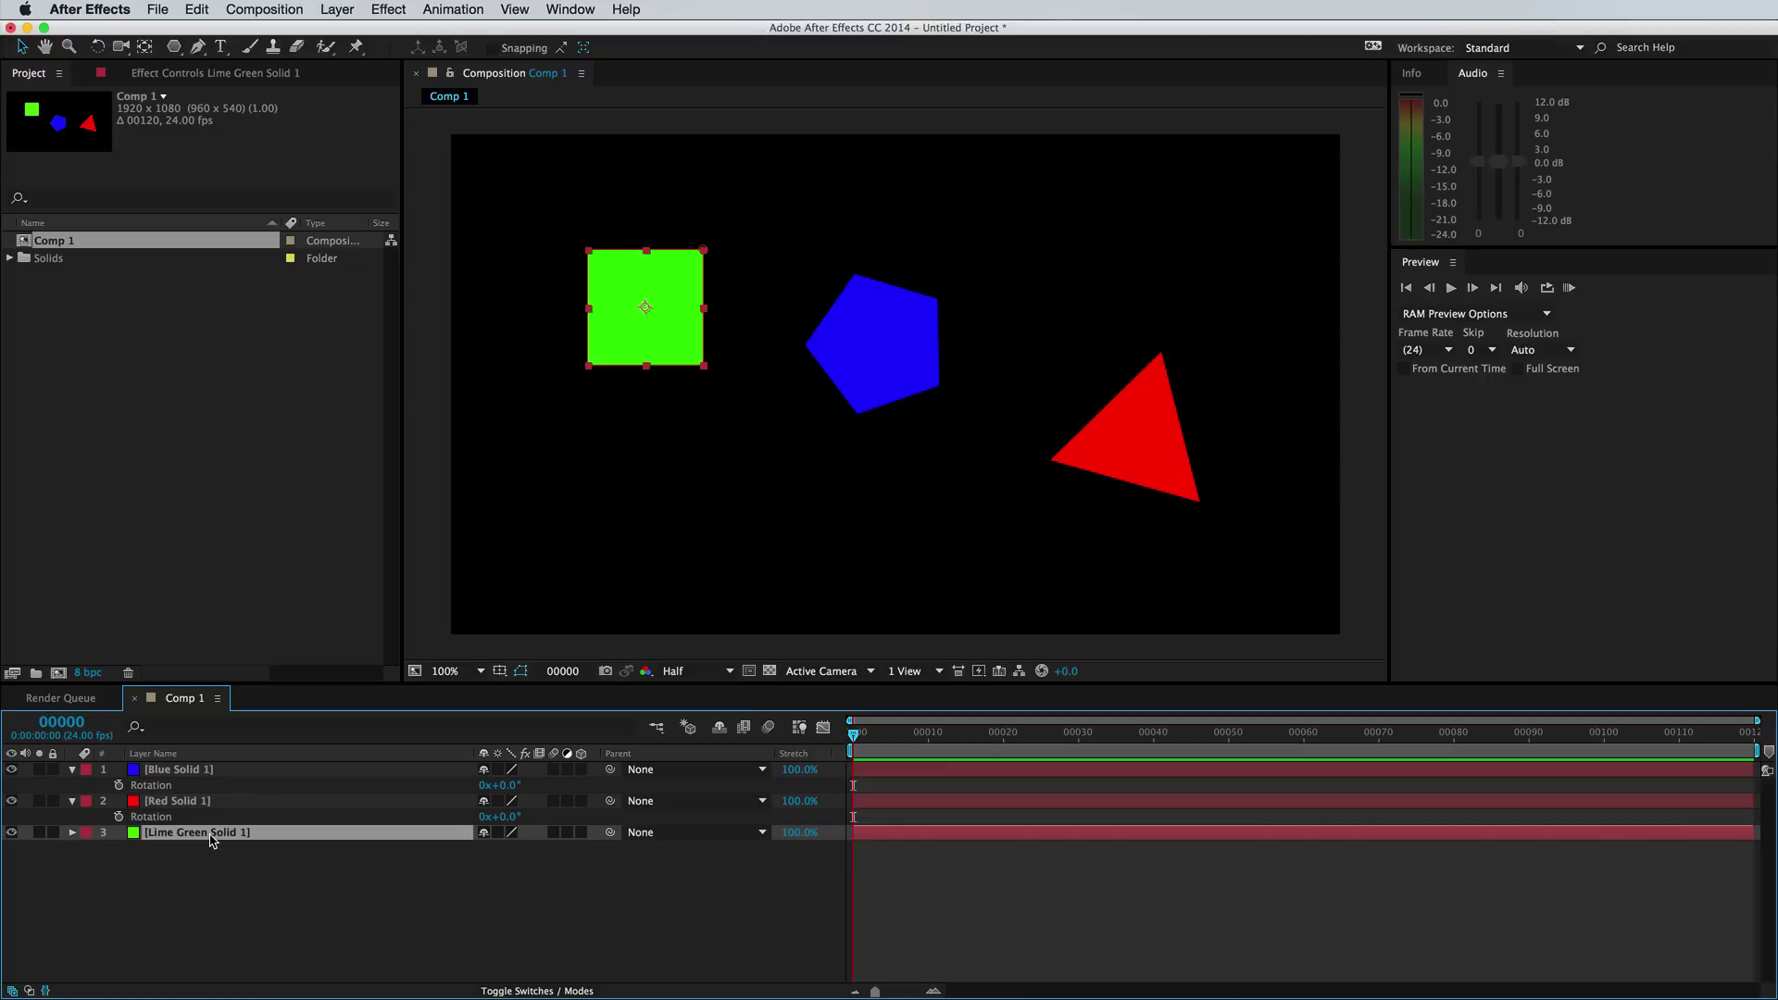
key("r")
left_click(299, 873)
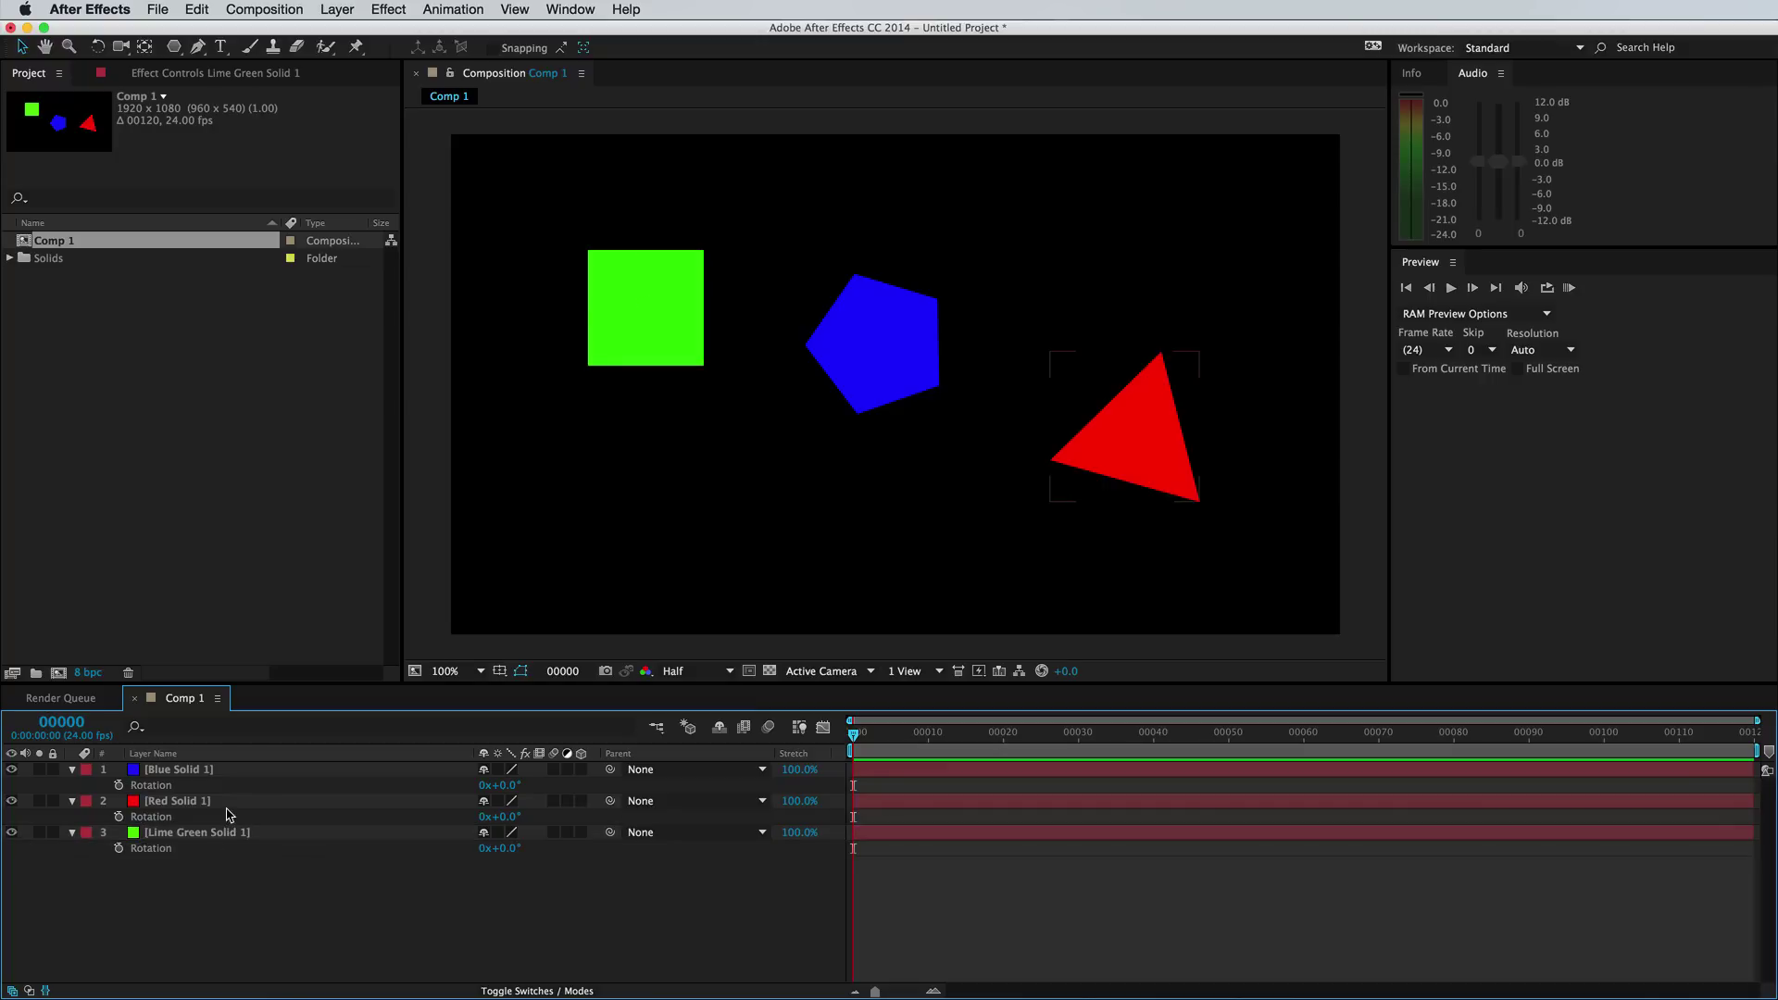
left_click(181, 833)
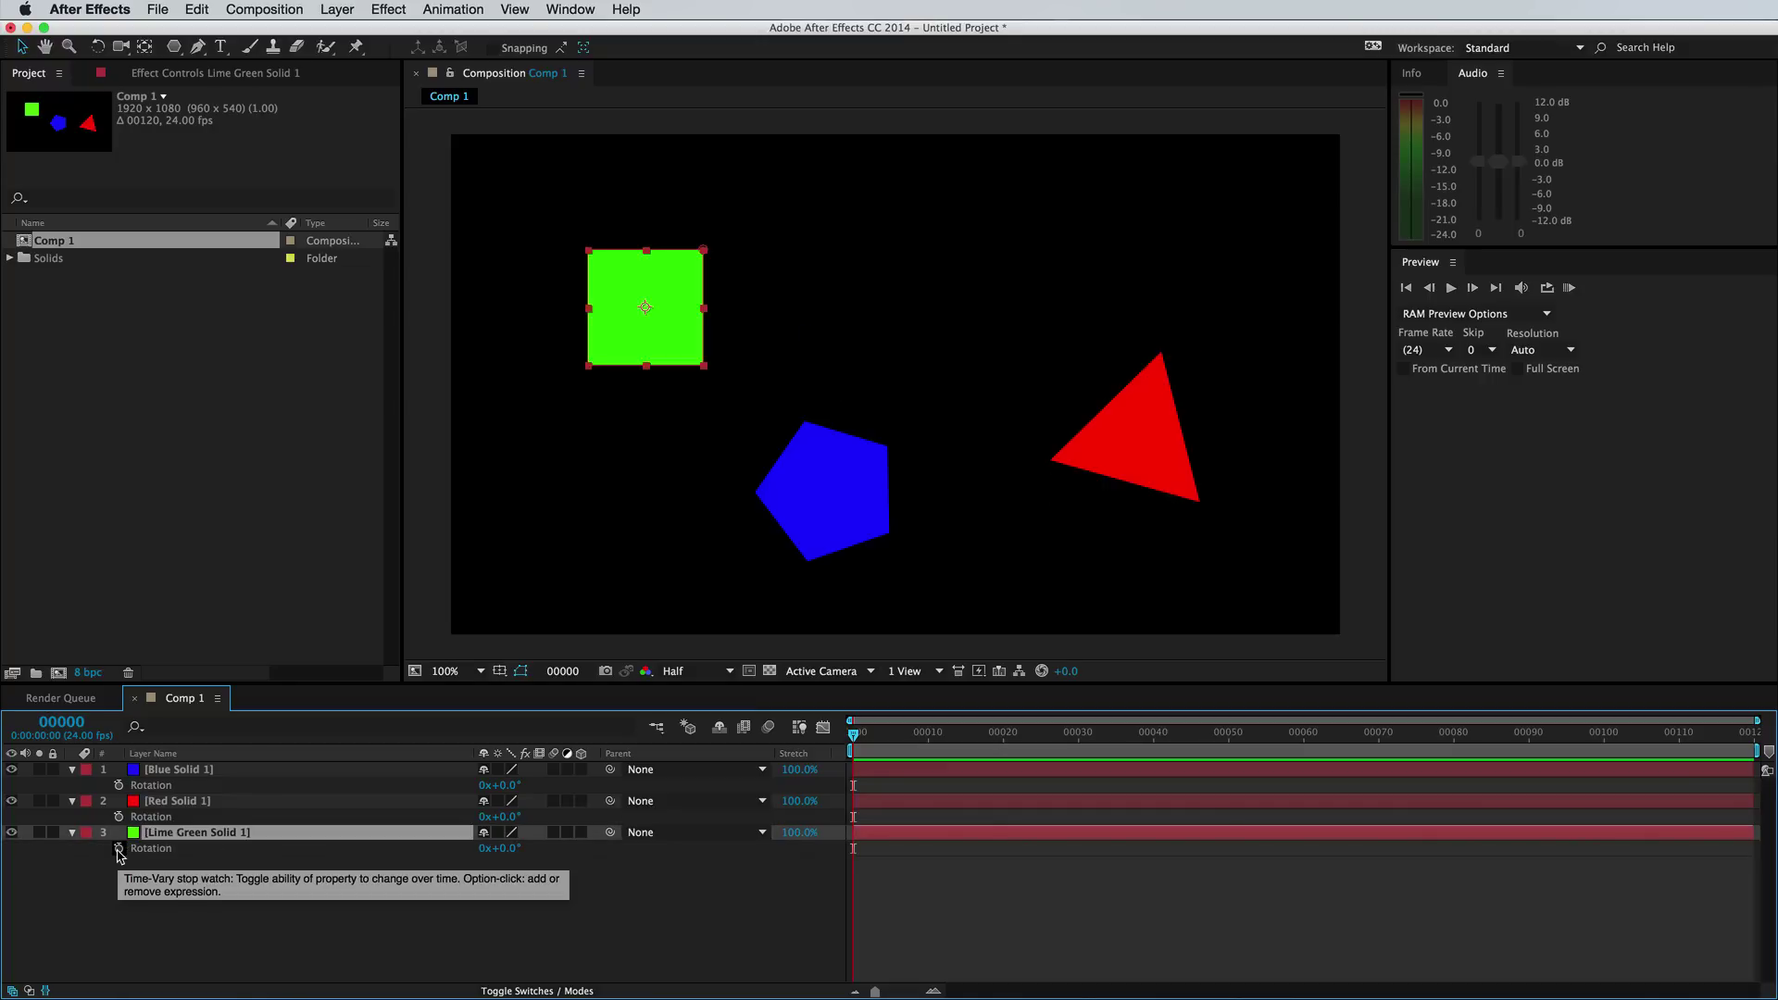
left_click(118, 848, "alt")
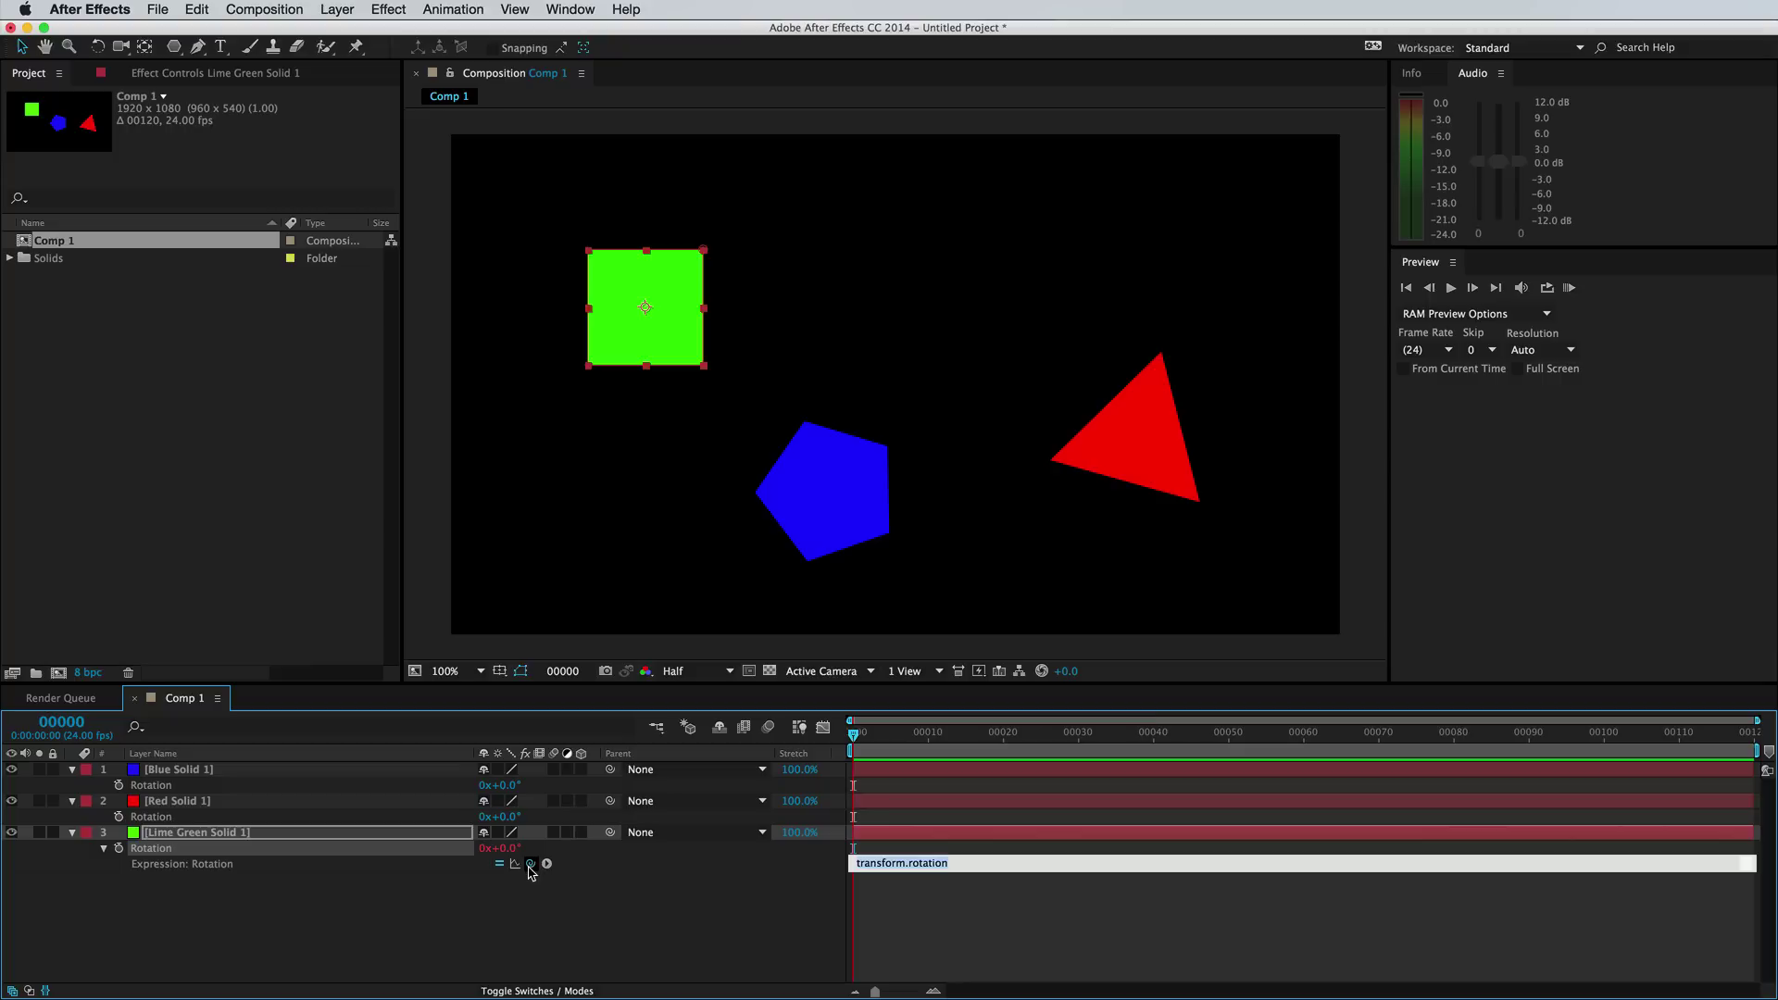
left_click_drag(528, 869, 202, 786)
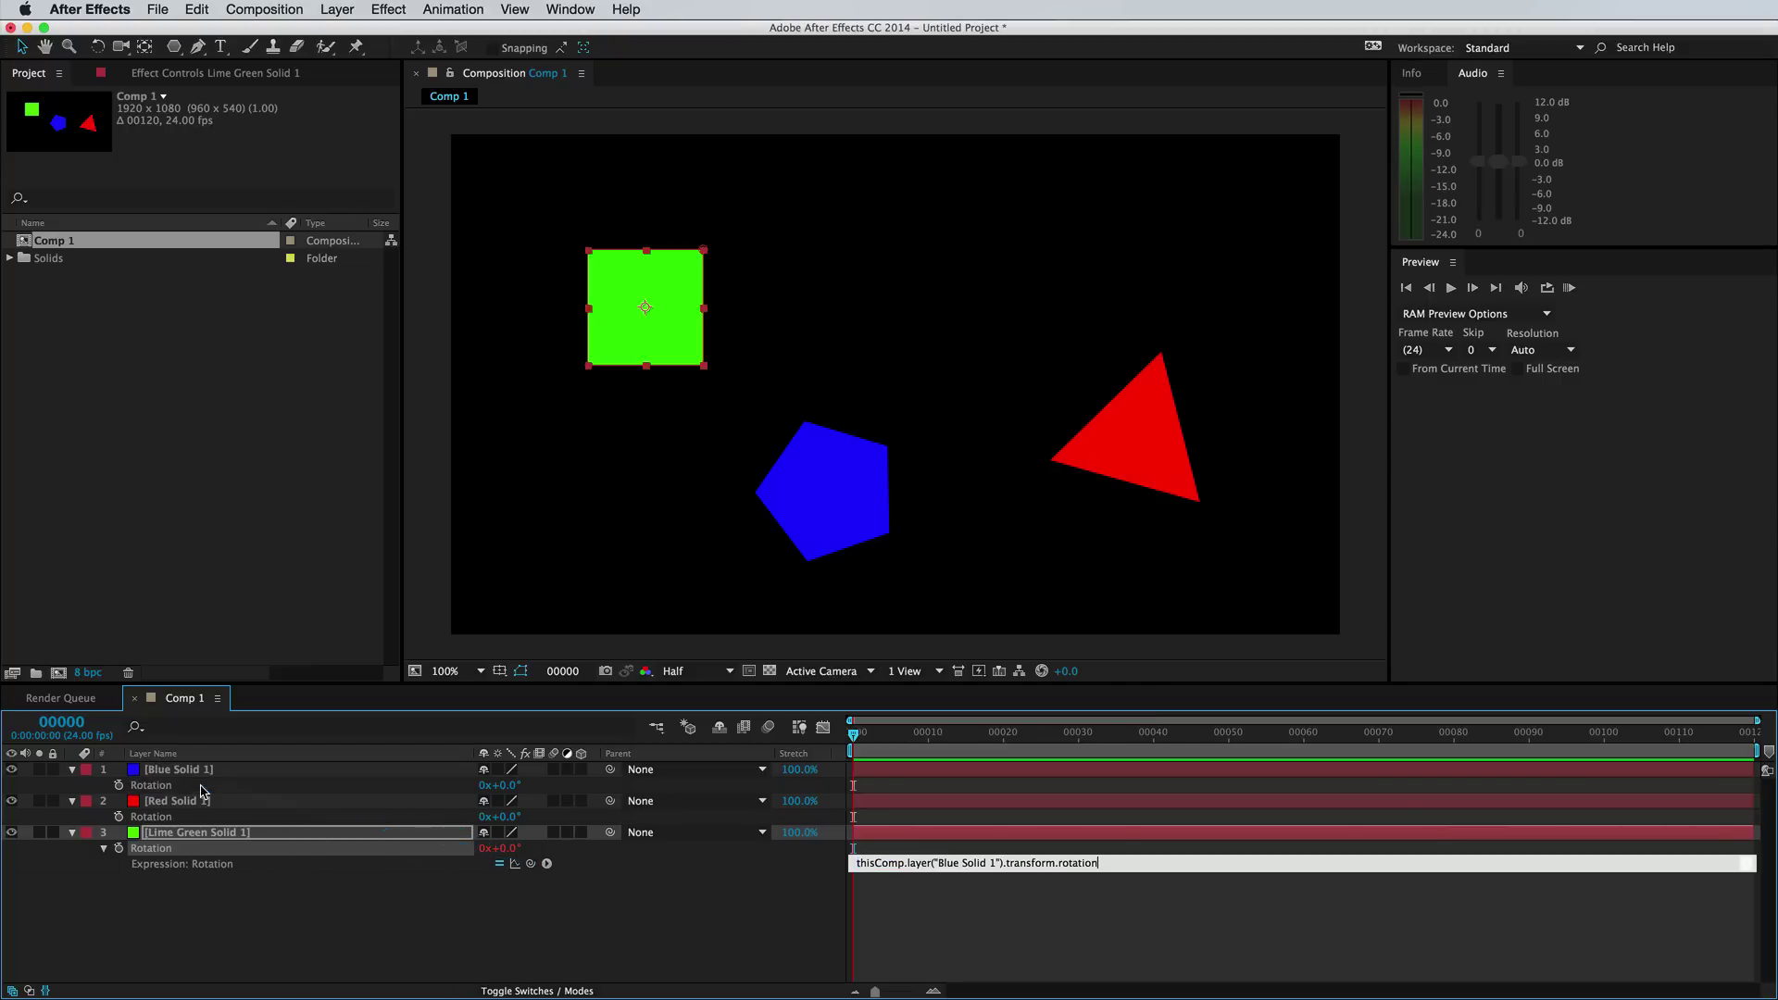
Link Red Solid 1's Rotation to Blue Solid 1's Rotation, then rotate the pentagon to 69°
left_click(118, 818)
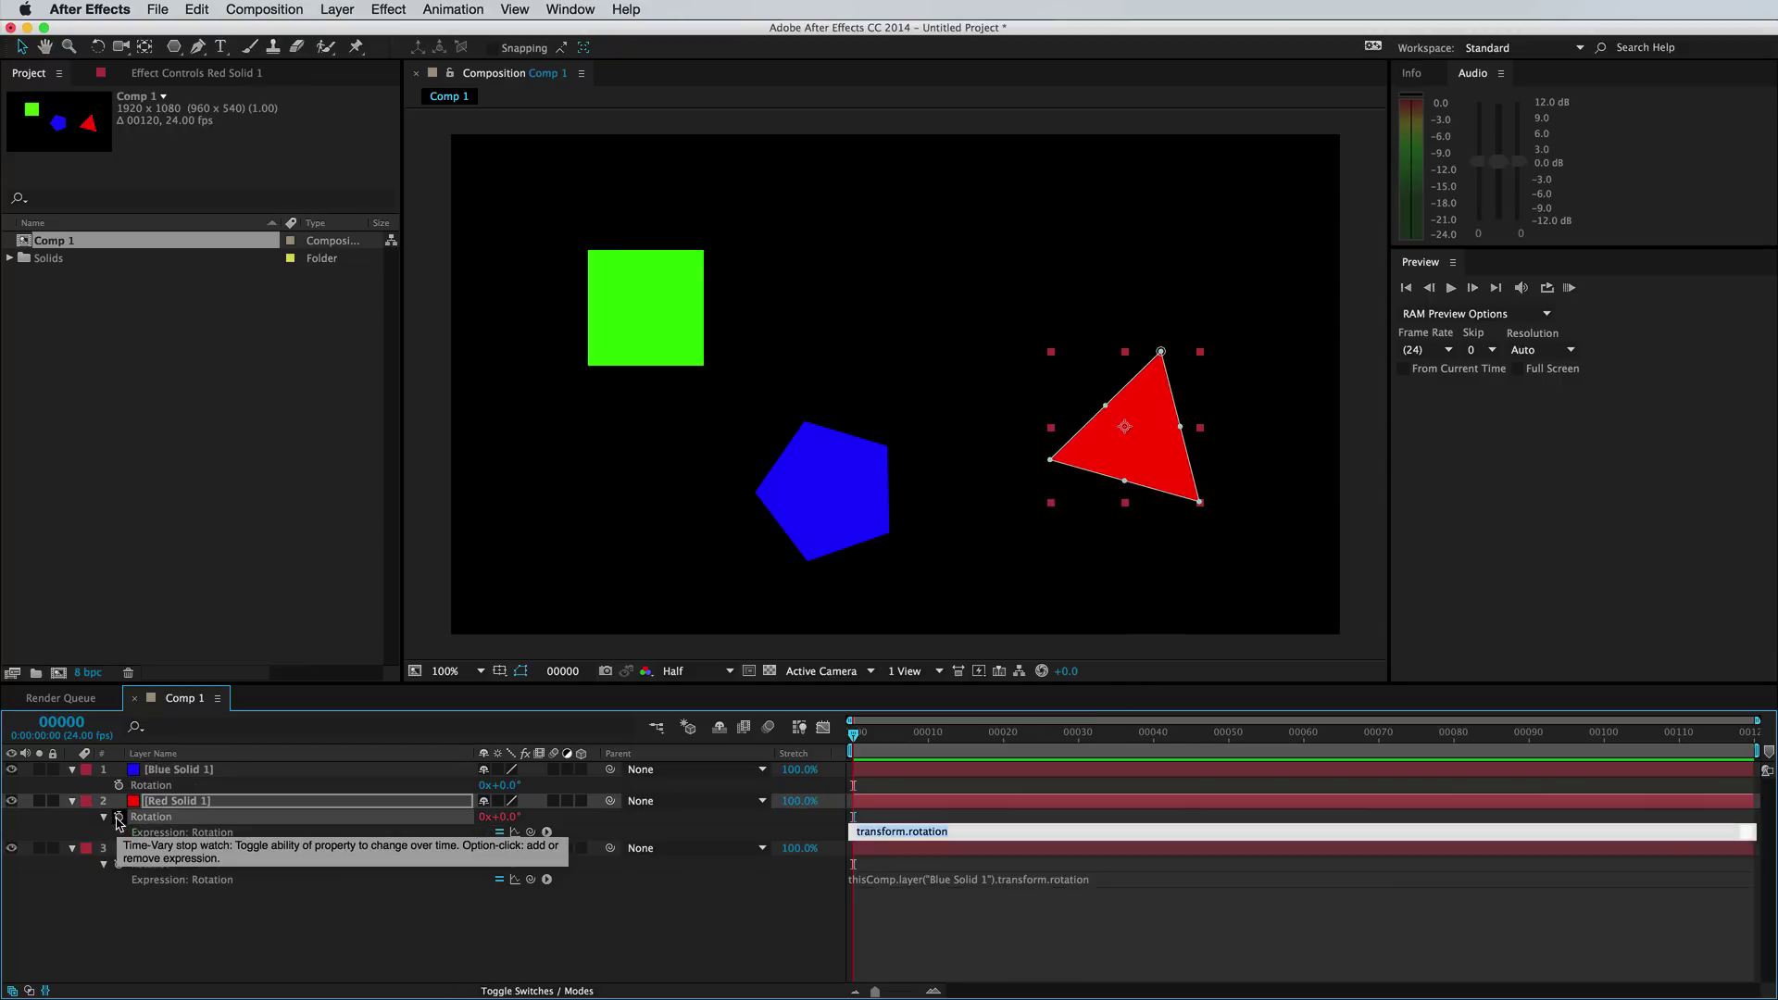
left_click(119, 819, "alt")
left_click_drag(514, 835, 283, 789)
left_click(279, 785)
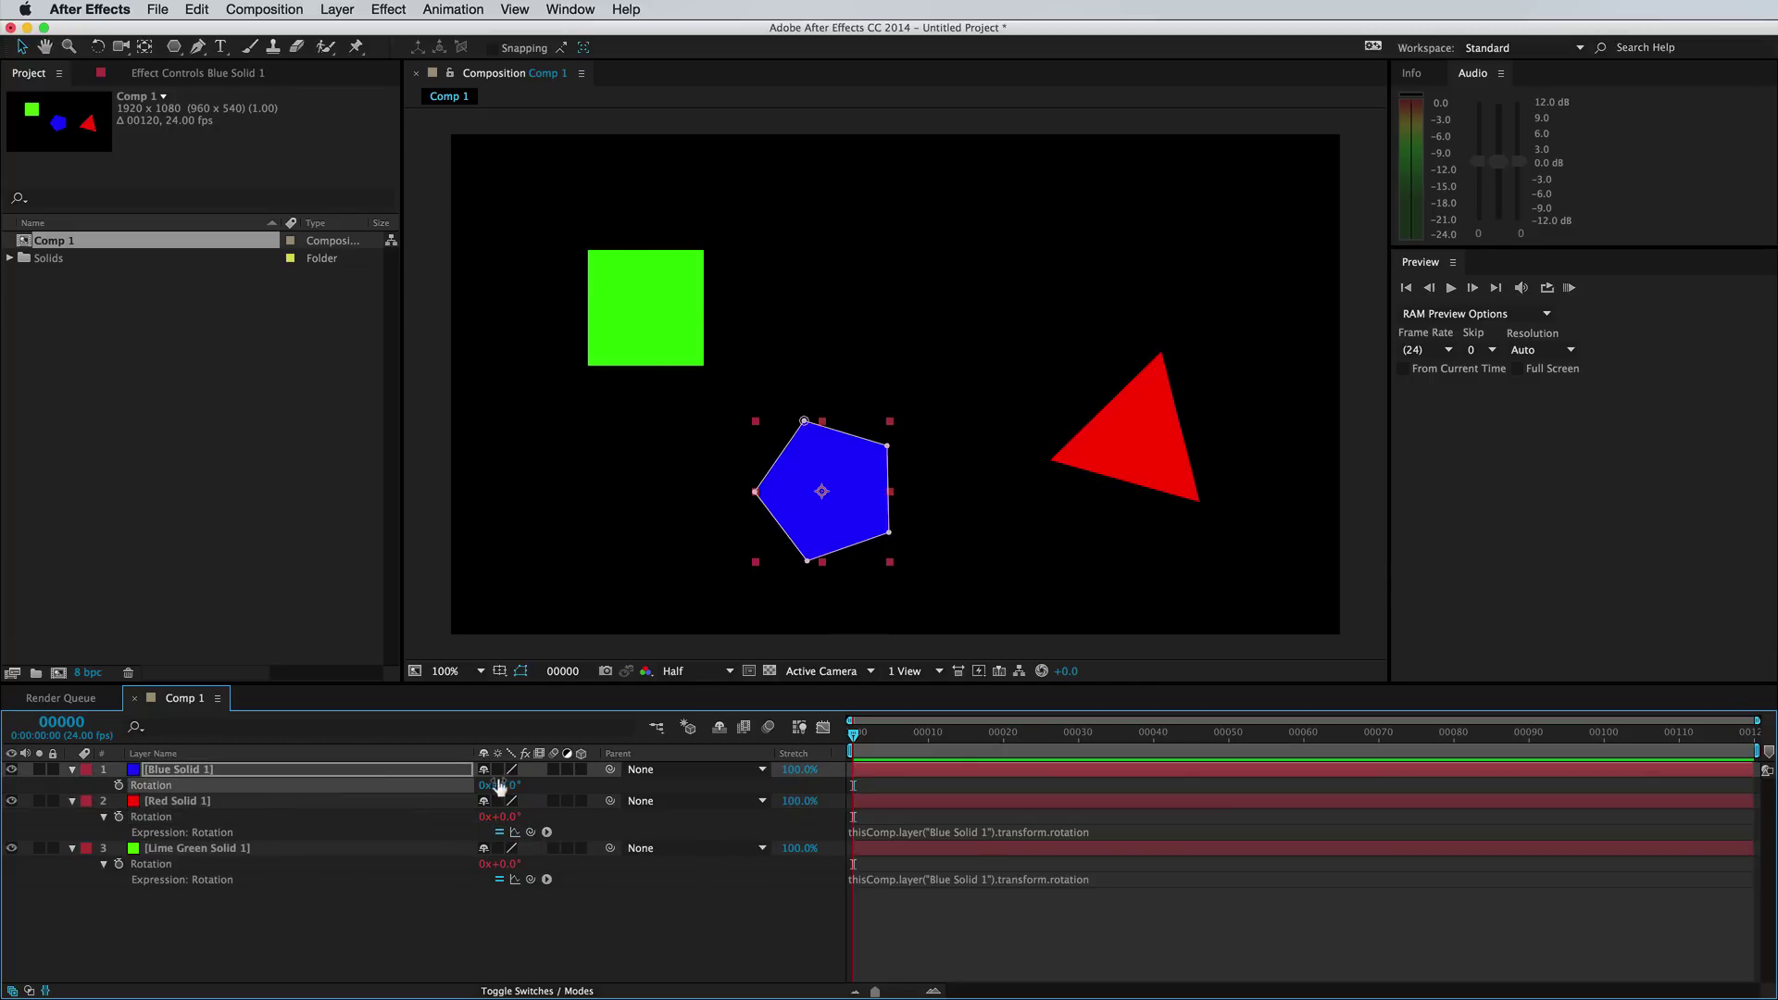
left_click_drag(504, 785, 567, 783)
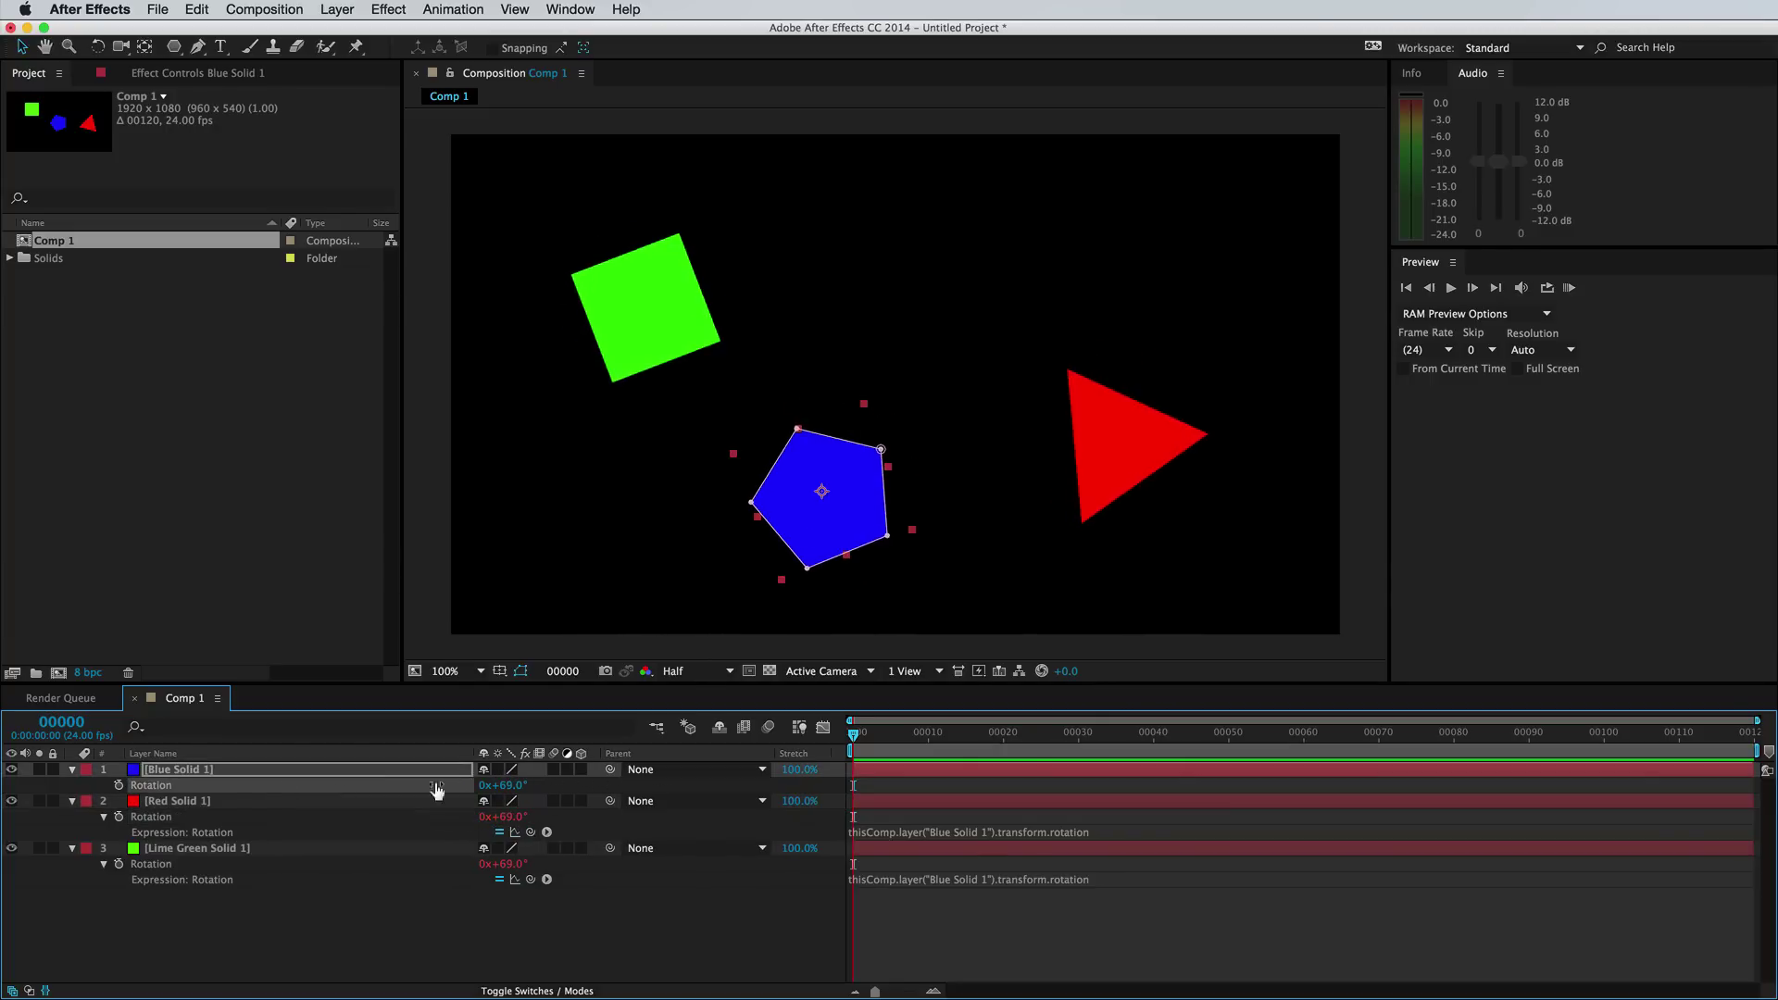
Move the blue pentagon up and right and scale it larger
left_click(243, 804)
left_click(294, 769)
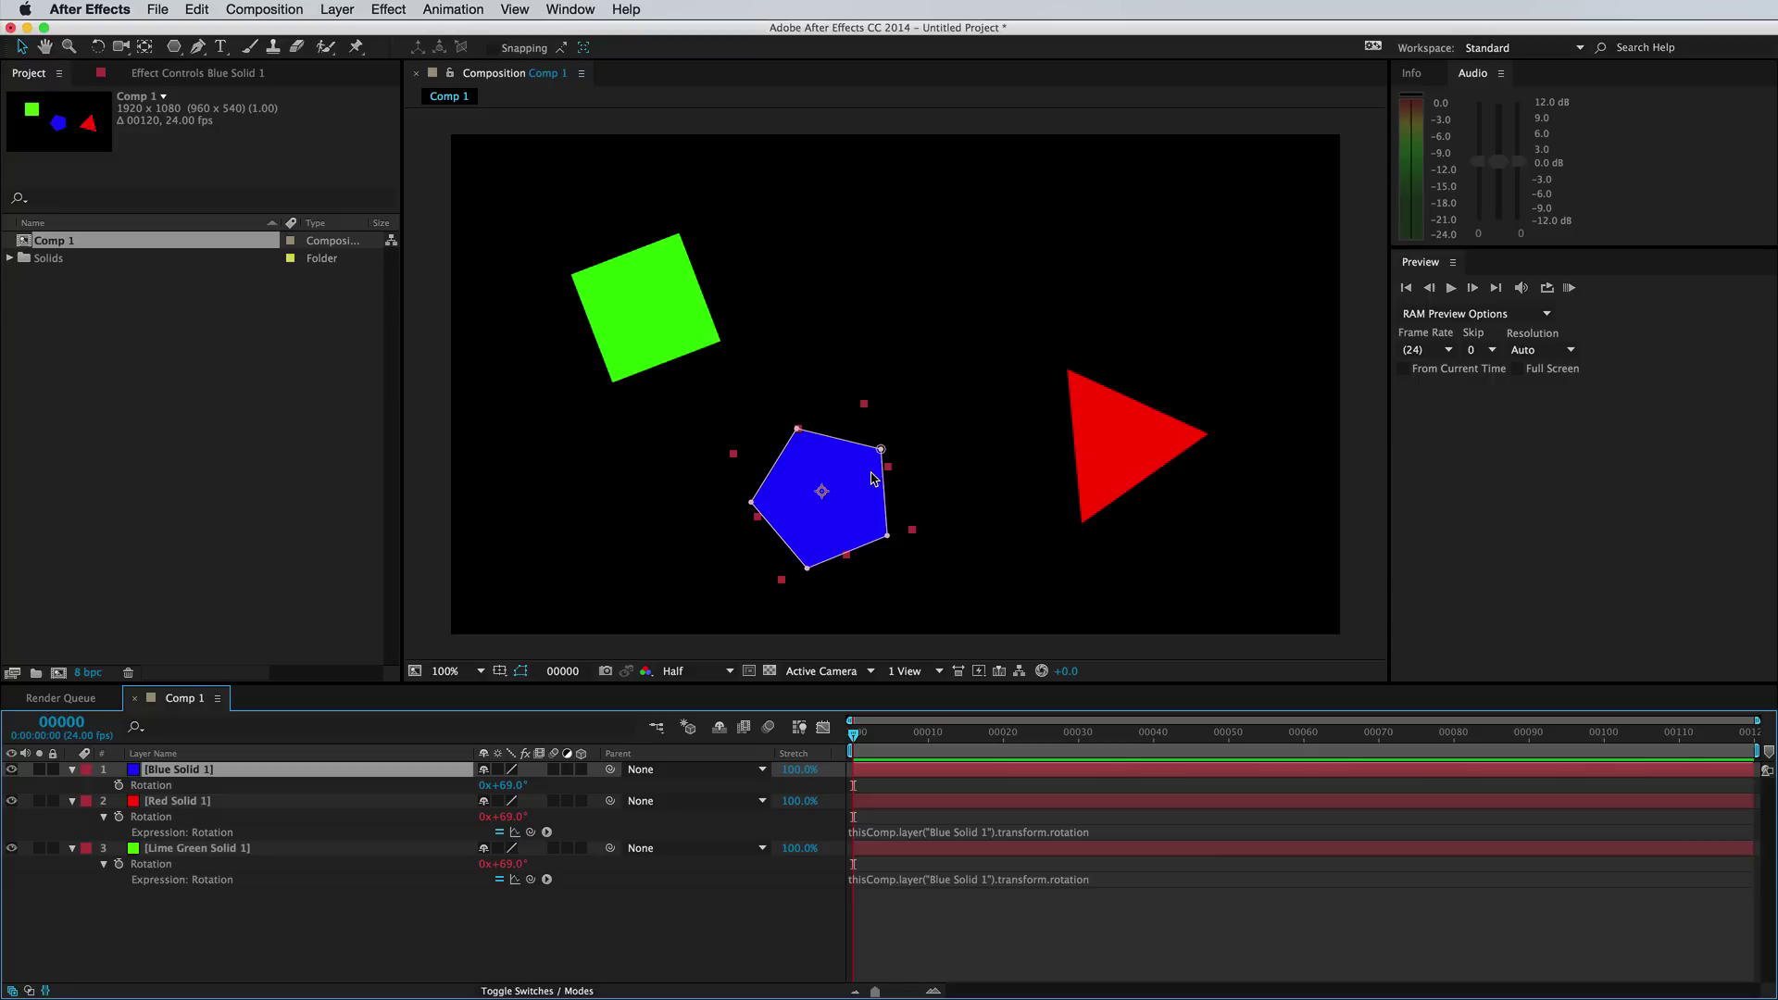
left_click_drag(854, 494, 893, 416)
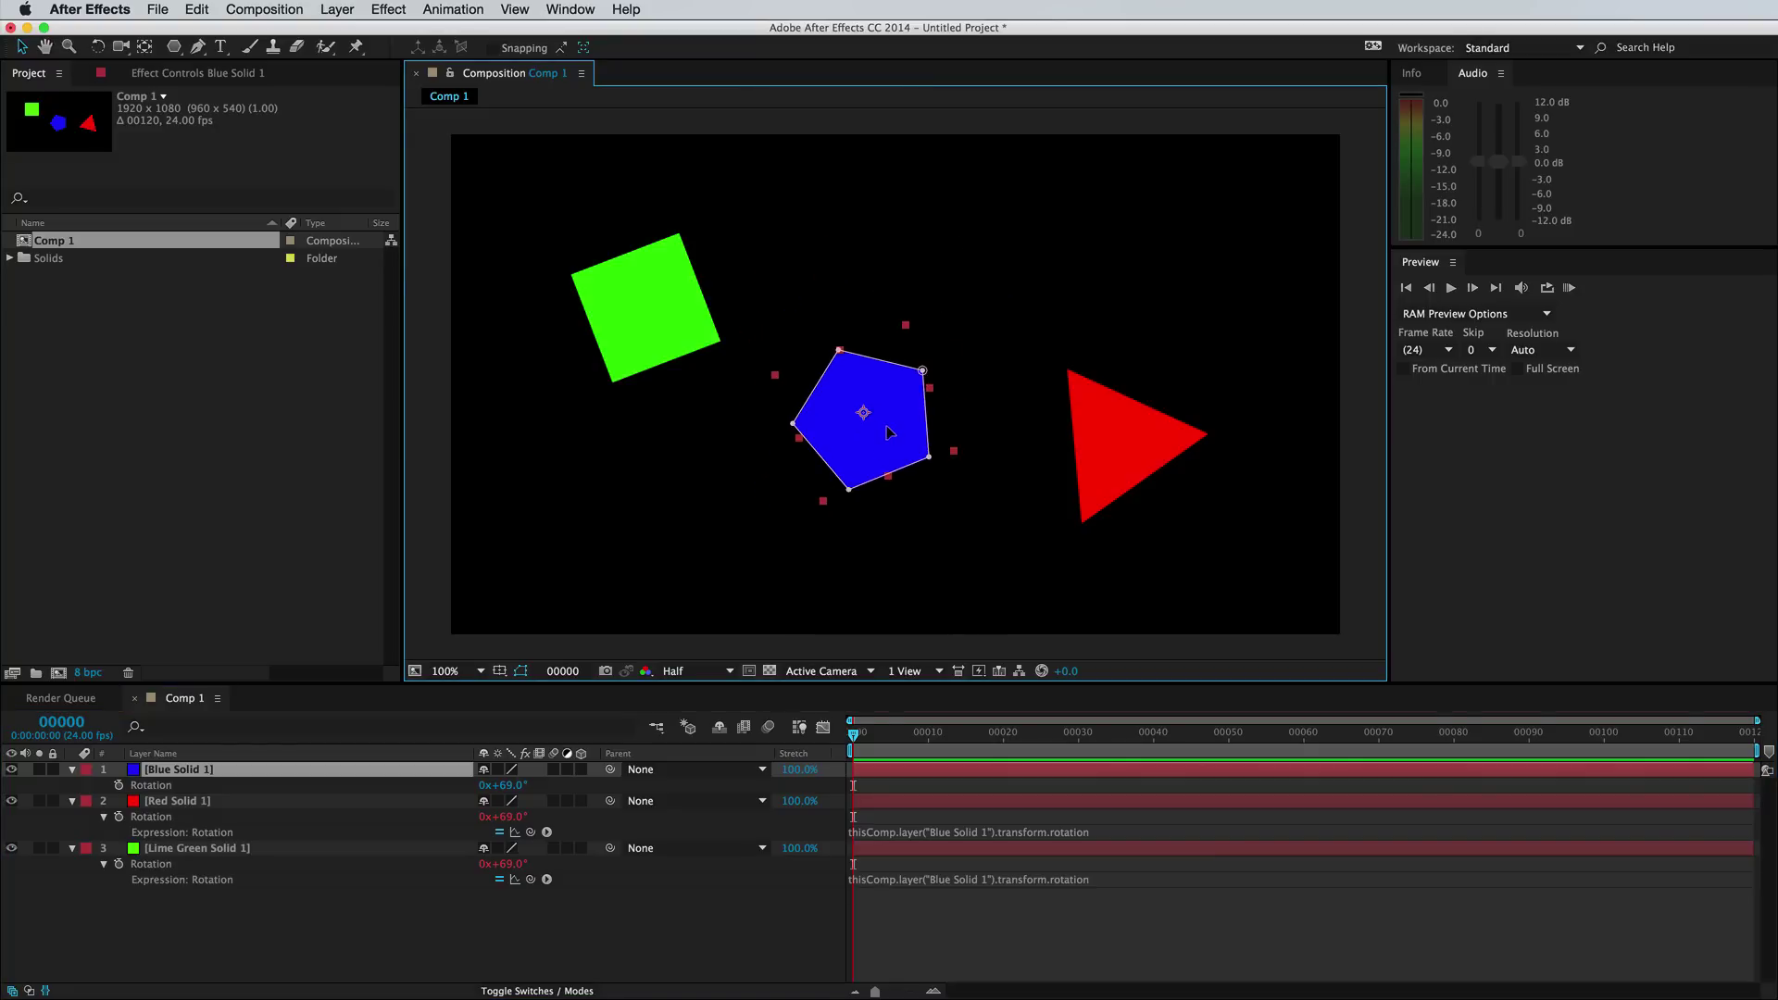
key("s")
mouse_move(518, 784)
left_mouse_down()
mouse_move(581, 785)
mouse_move(545, 792)
left_mouse_up()
Add a new Null Object layer, Null 1, via Layer > New
key("r")
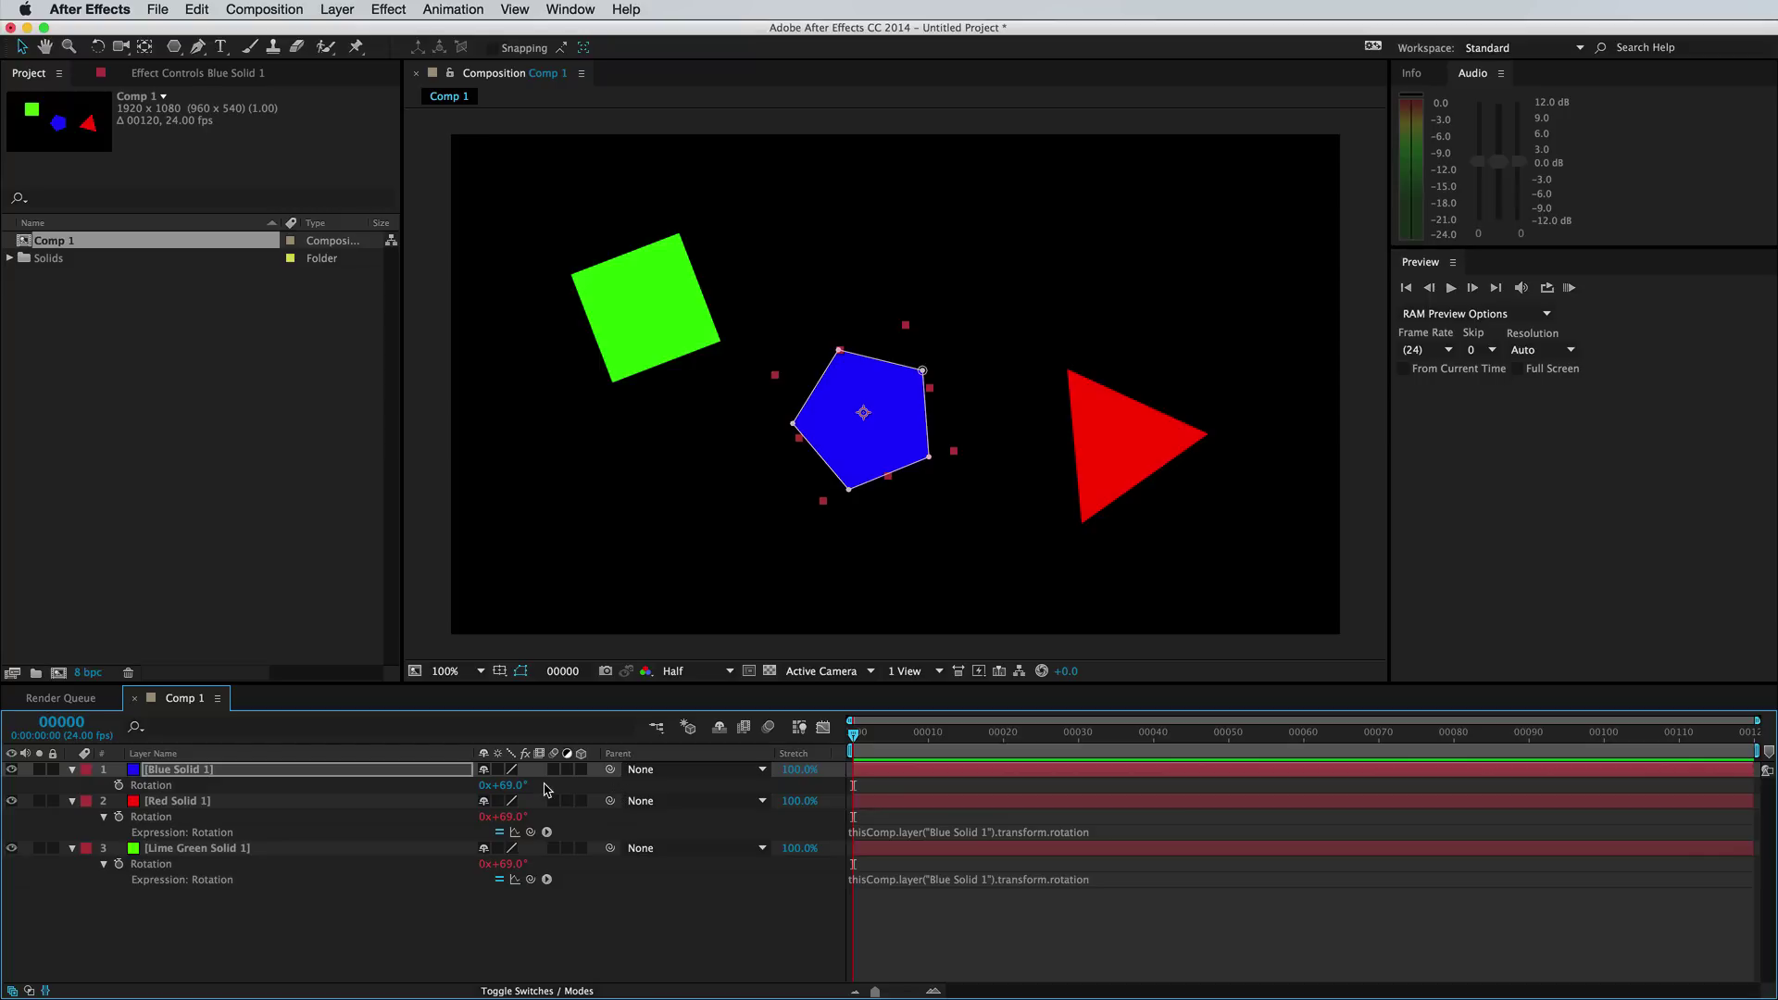
key("F2")
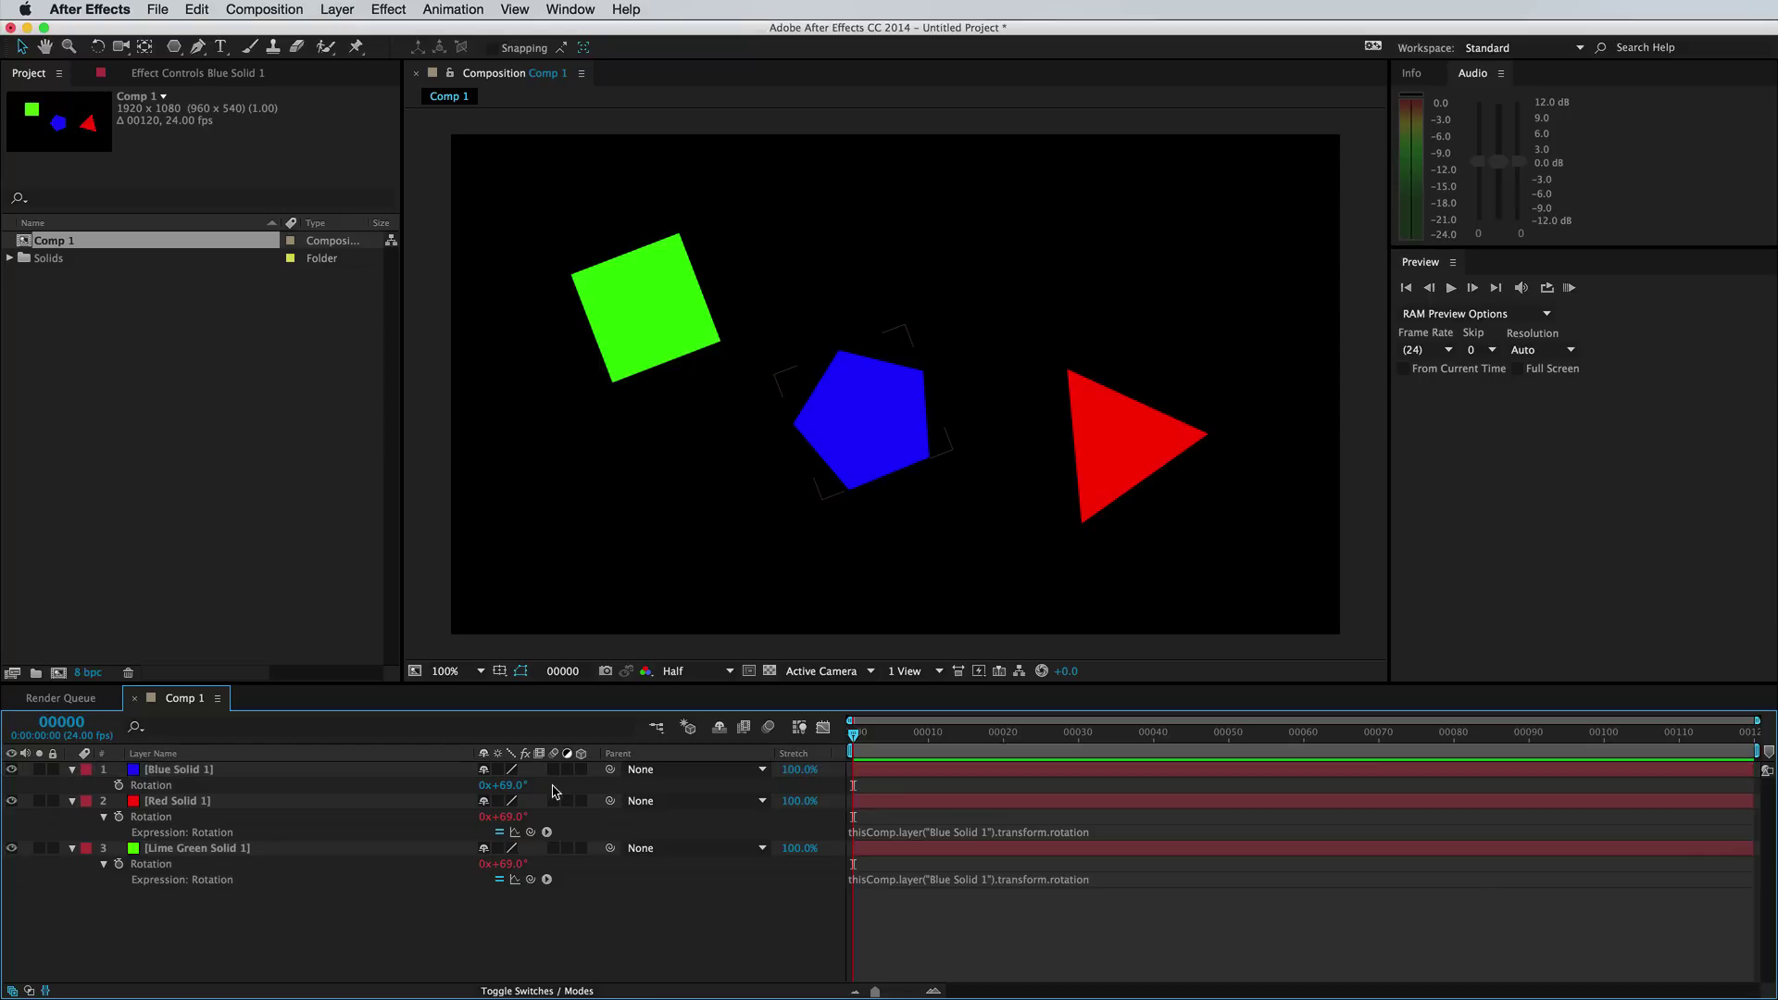
left_click(333, 12)
mouse_move(348, 54)
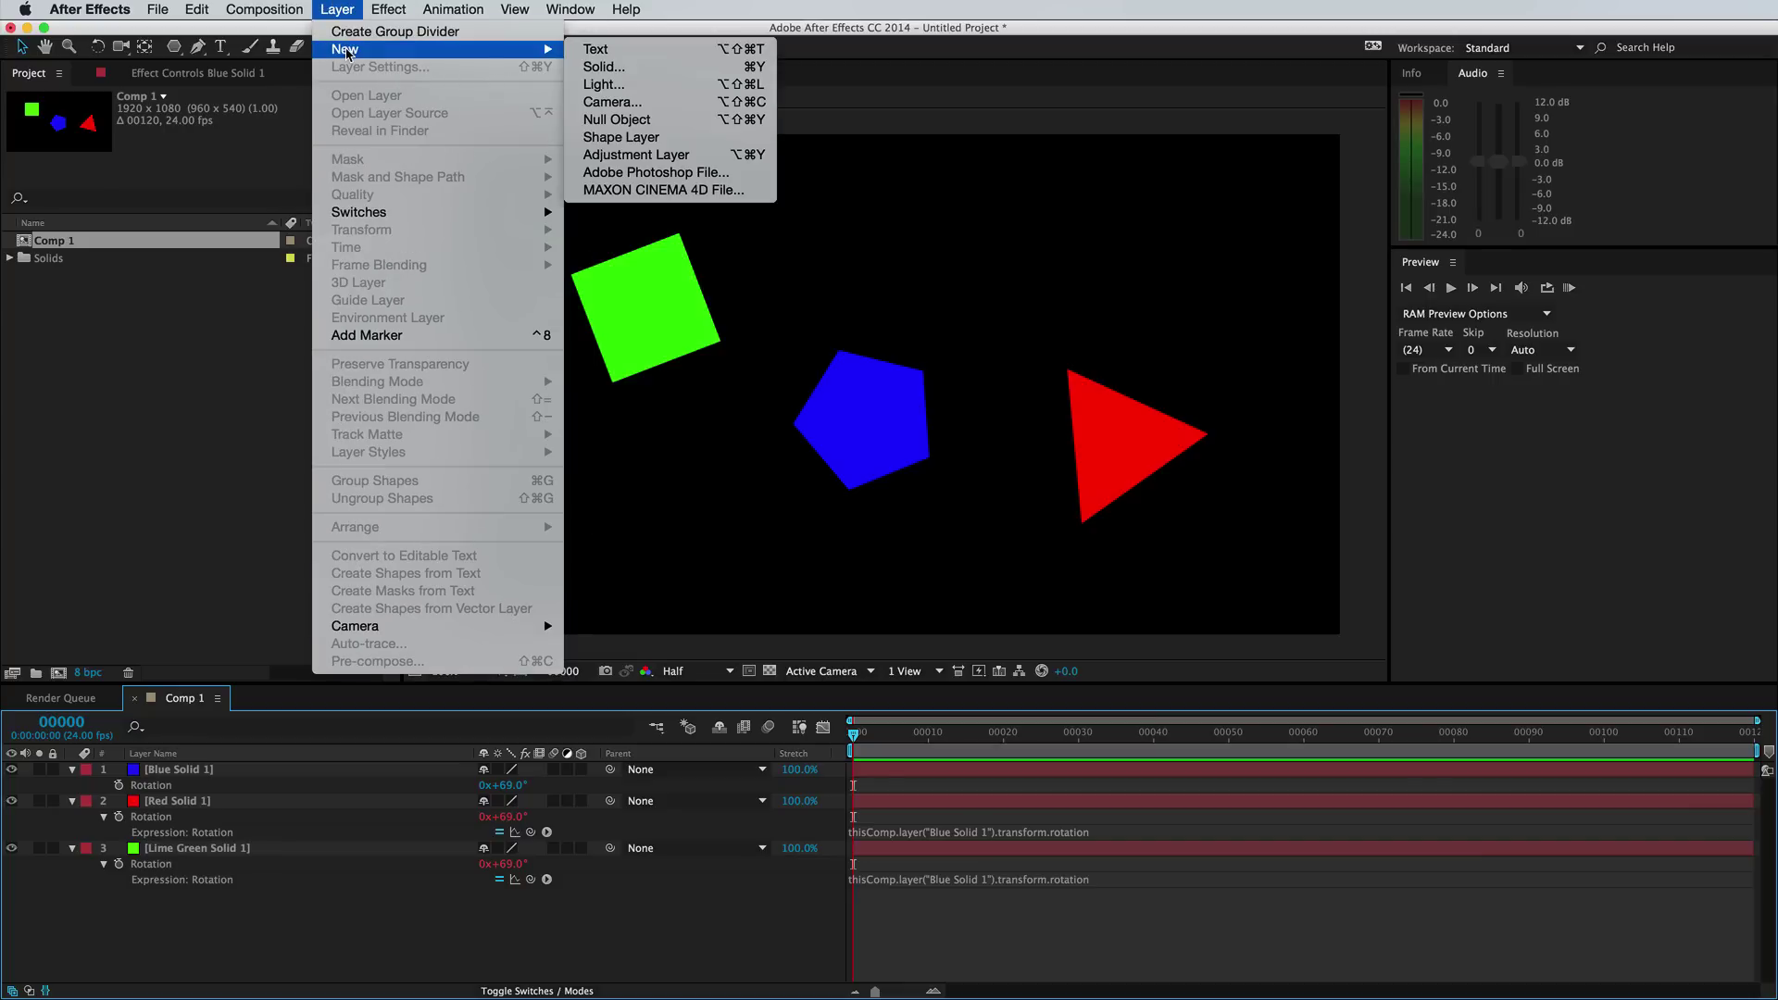
left_click(630, 120)
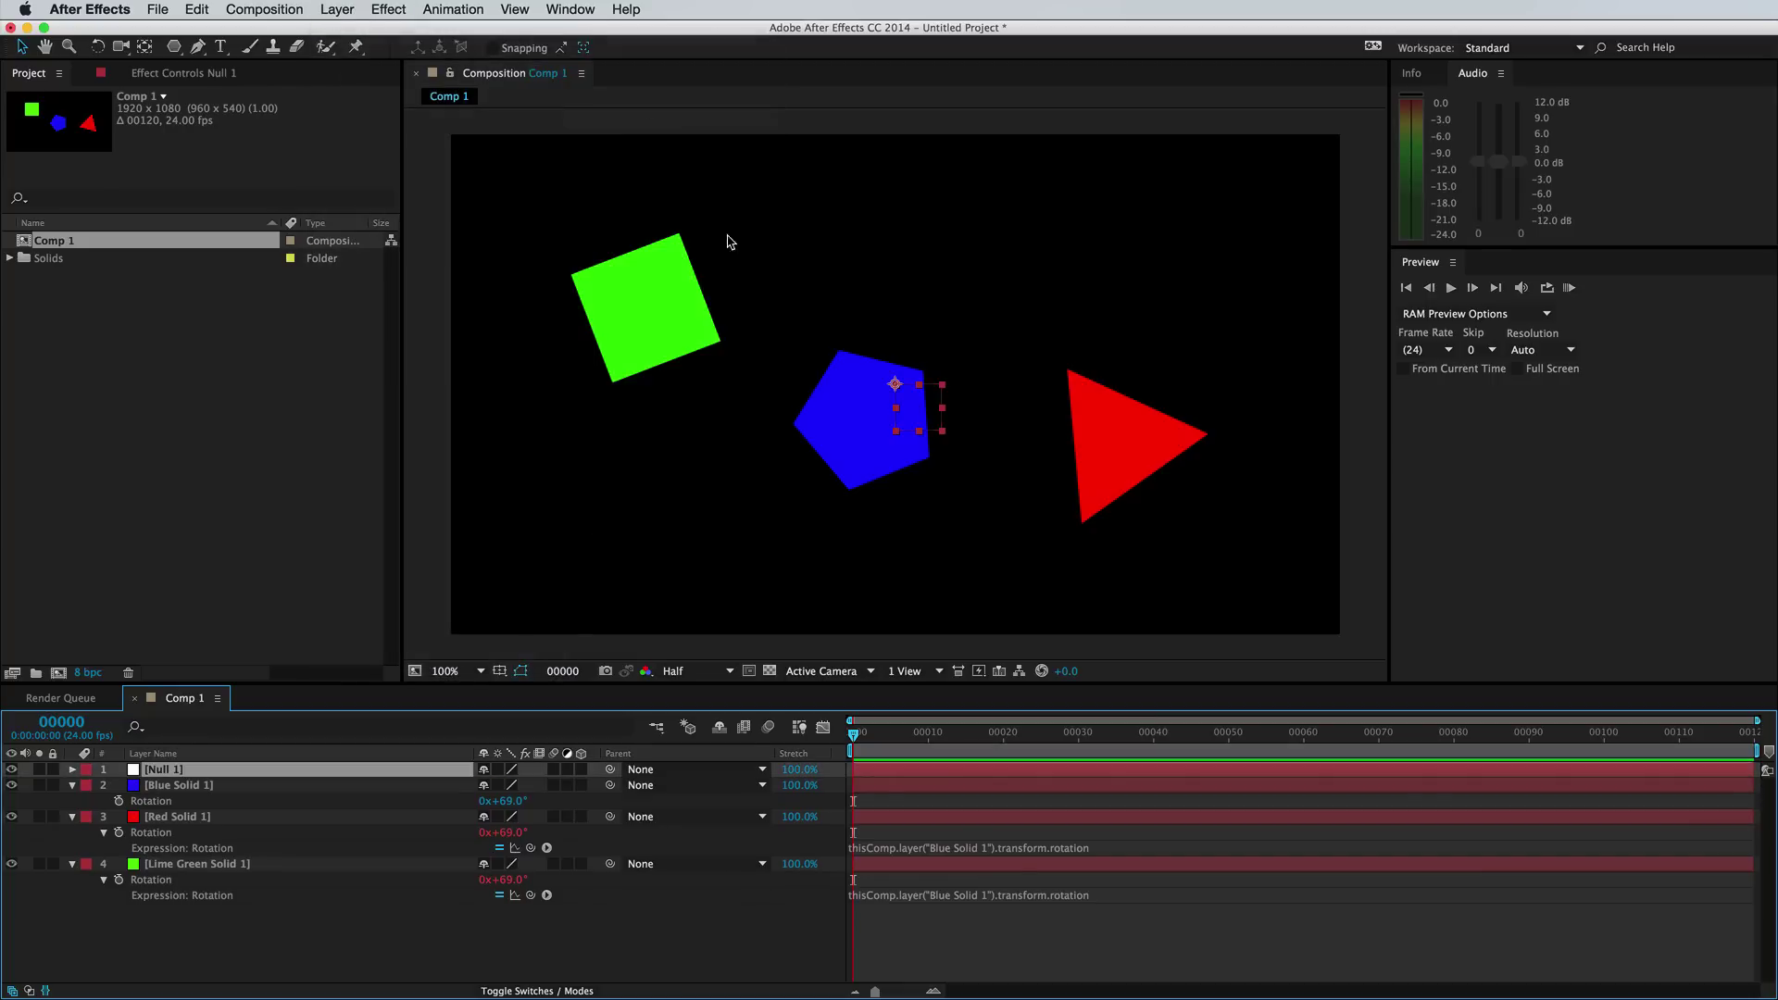
Reposition Null 1 in the viewer, keeping its scale at 100%
left_click_drag(926, 415, 899, 315)
key("s")
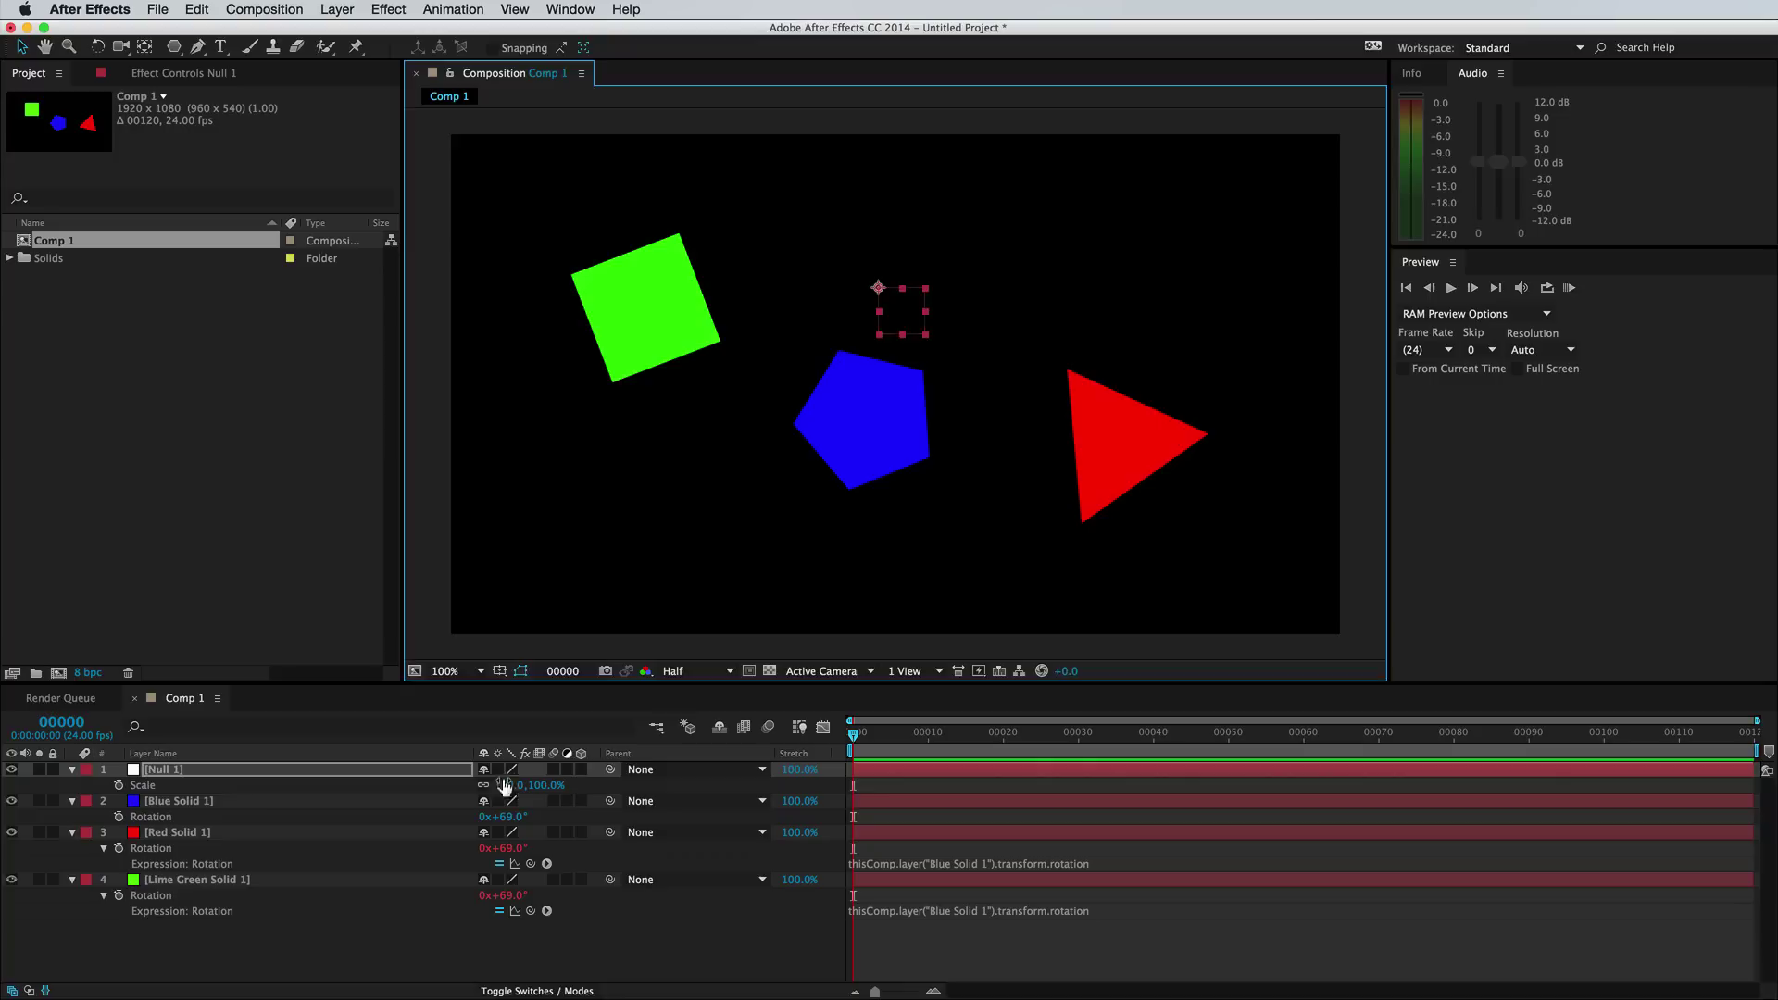
mouse_move(504, 785)
left_mouse_down()
mouse_move(555, 786)
mouse_move(504, 785)
left_mouse_up()
left_click_drag(897, 318, 880, 436)
Show Blue Solid 1's Position, Scale and Rotation, go to frame 9, and parent it to Null 1
left_click(238, 798)
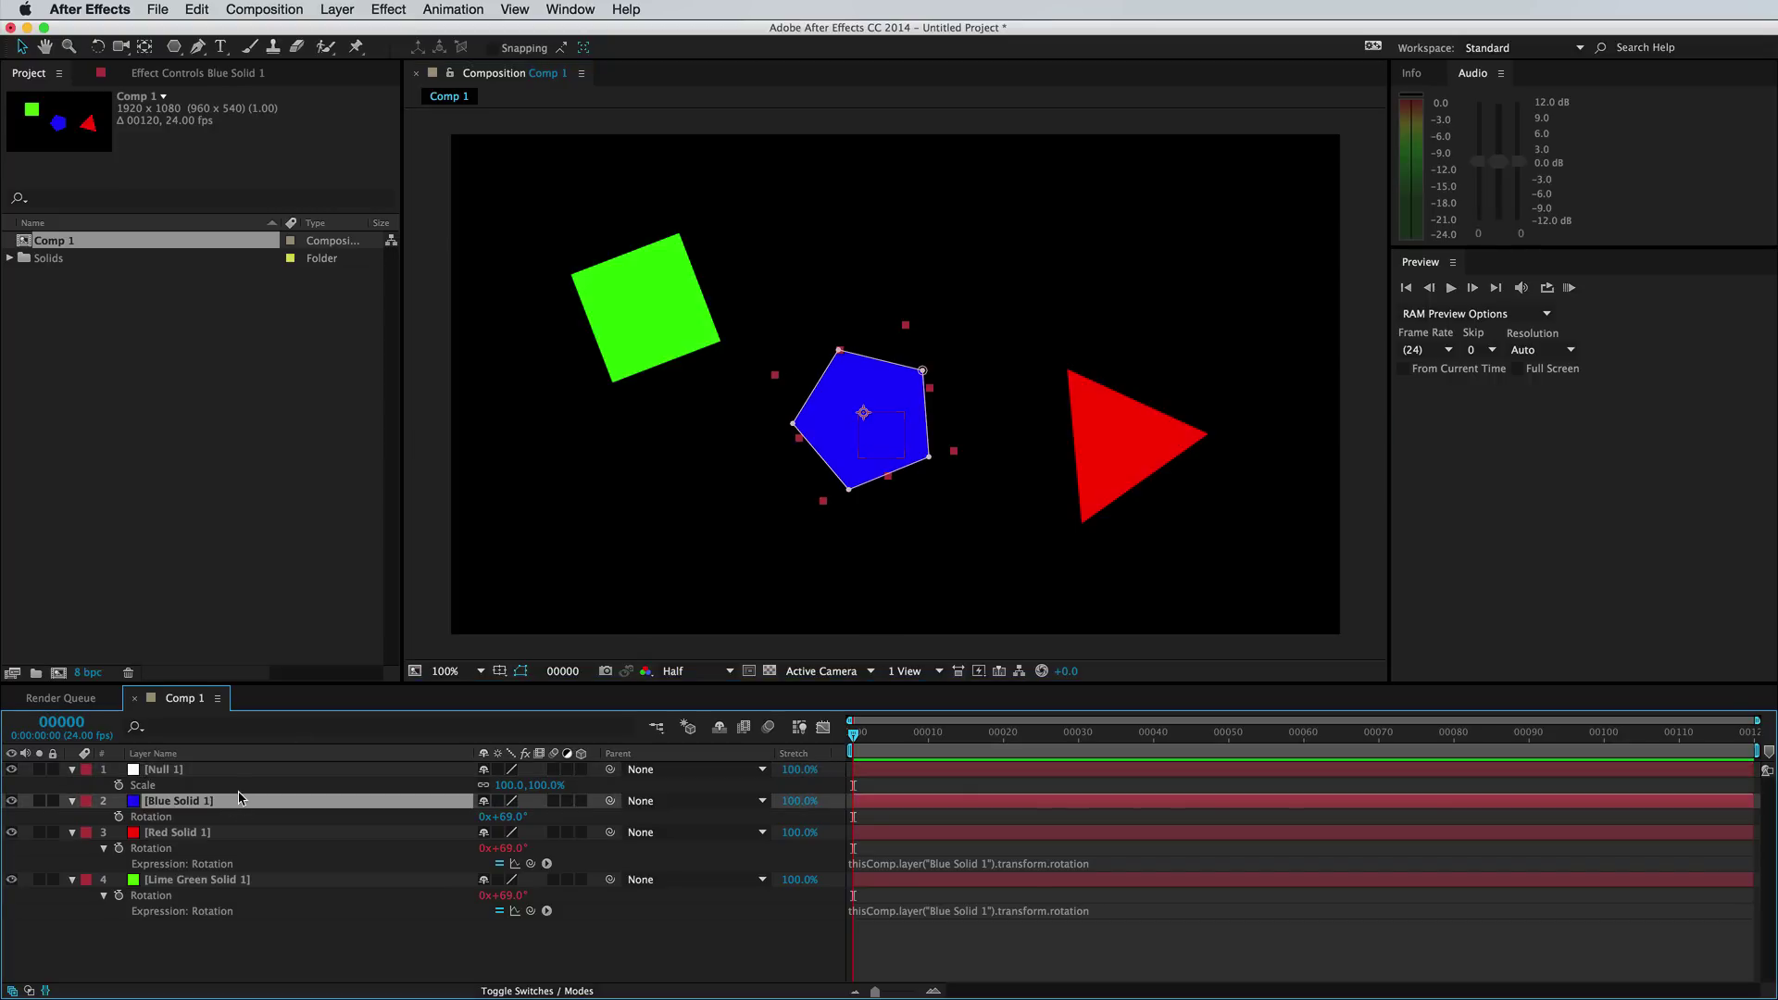
key("p")
key("shift+s")
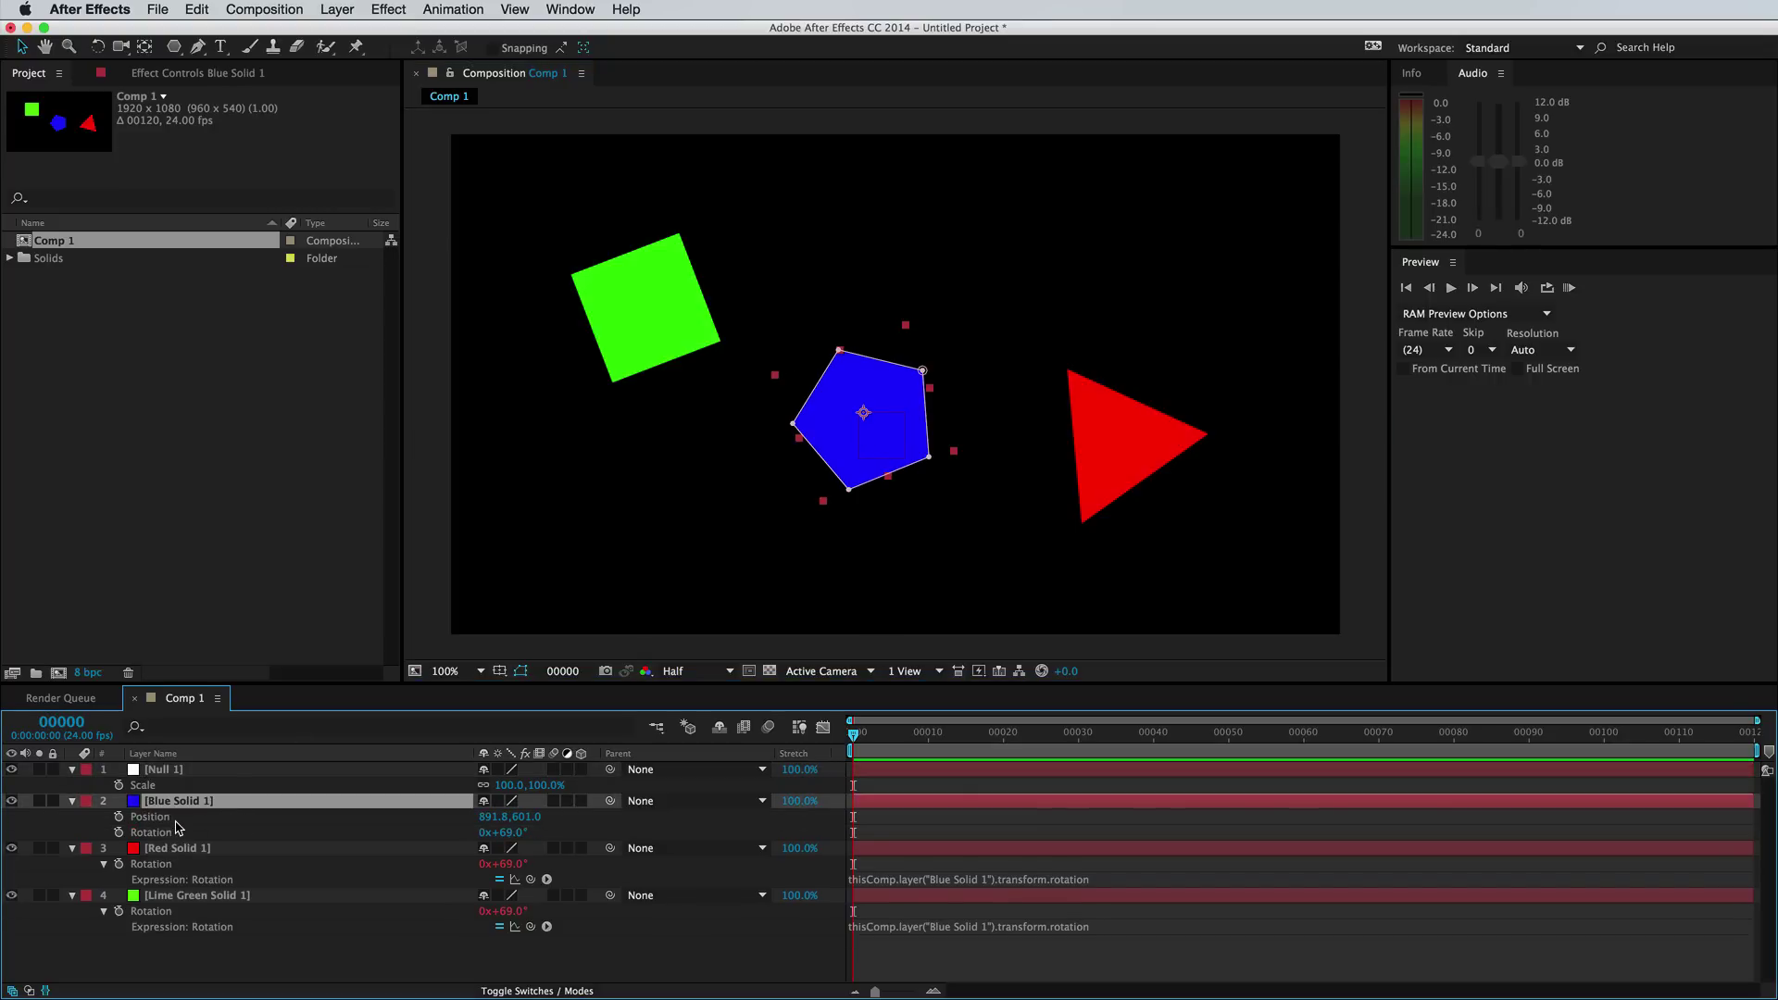
key("shift+r")
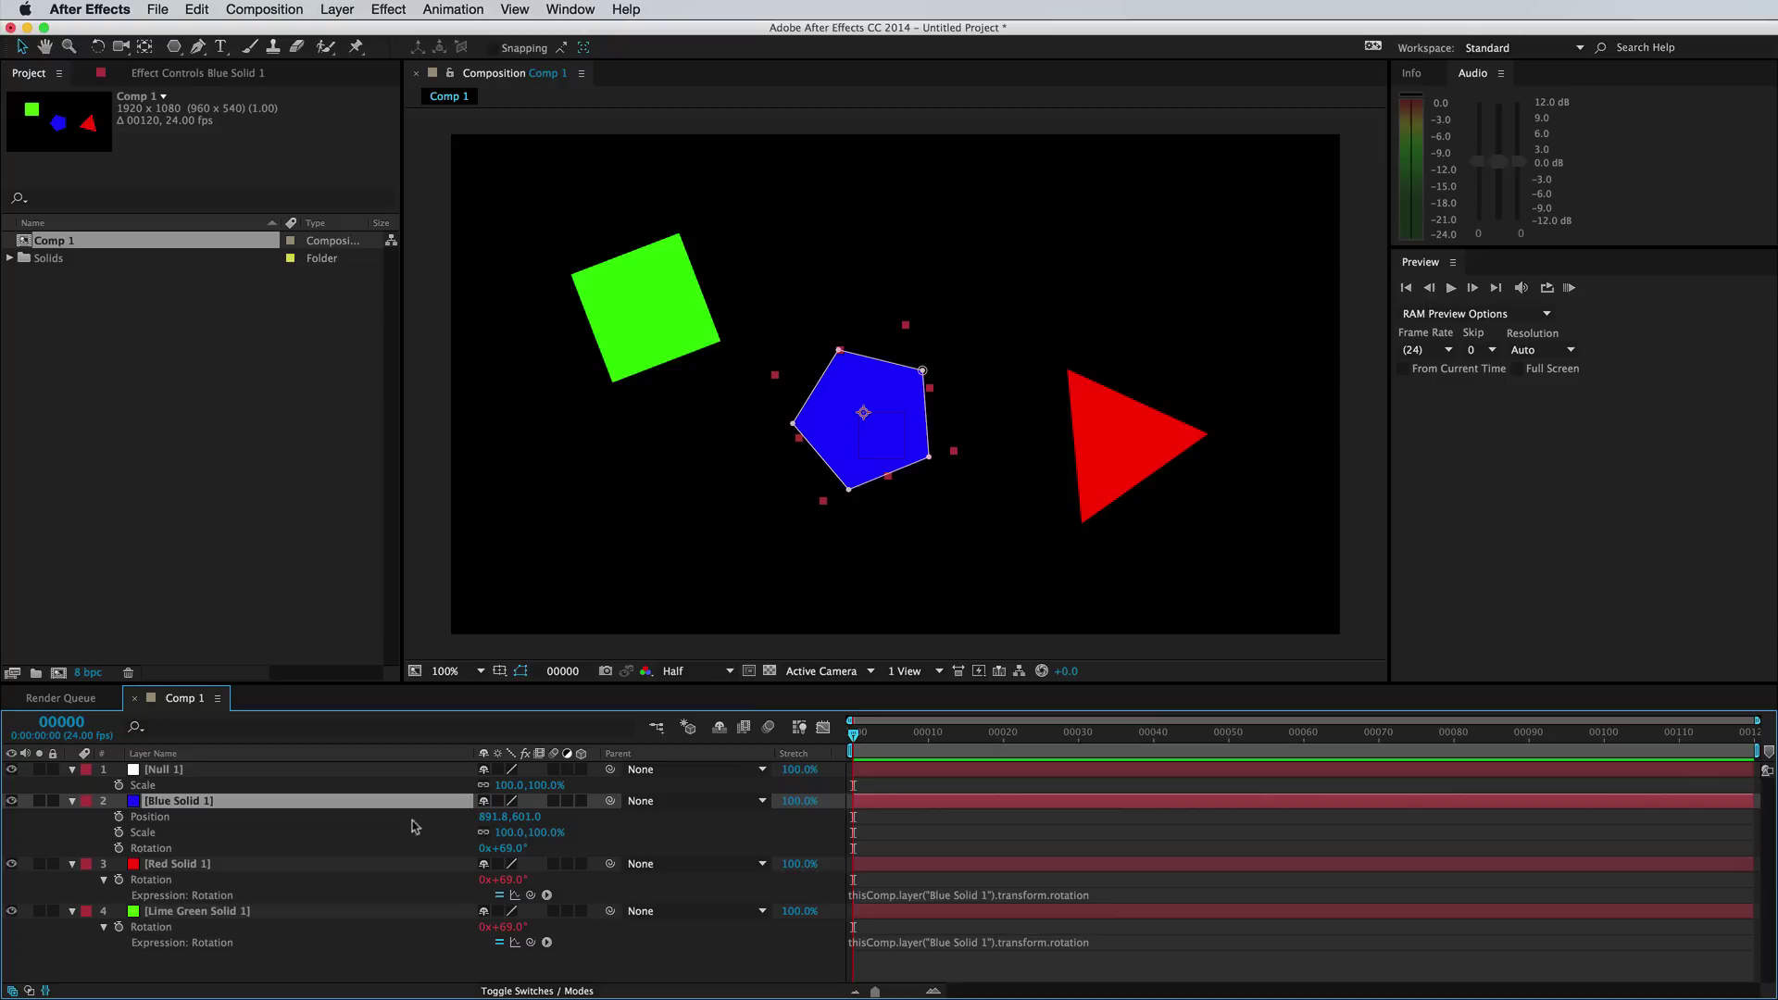
left_click_drag(896, 735, 924, 745)
left_click(191, 772)
left_click(206, 804)
left_click_drag(610, 802, 222, 774)
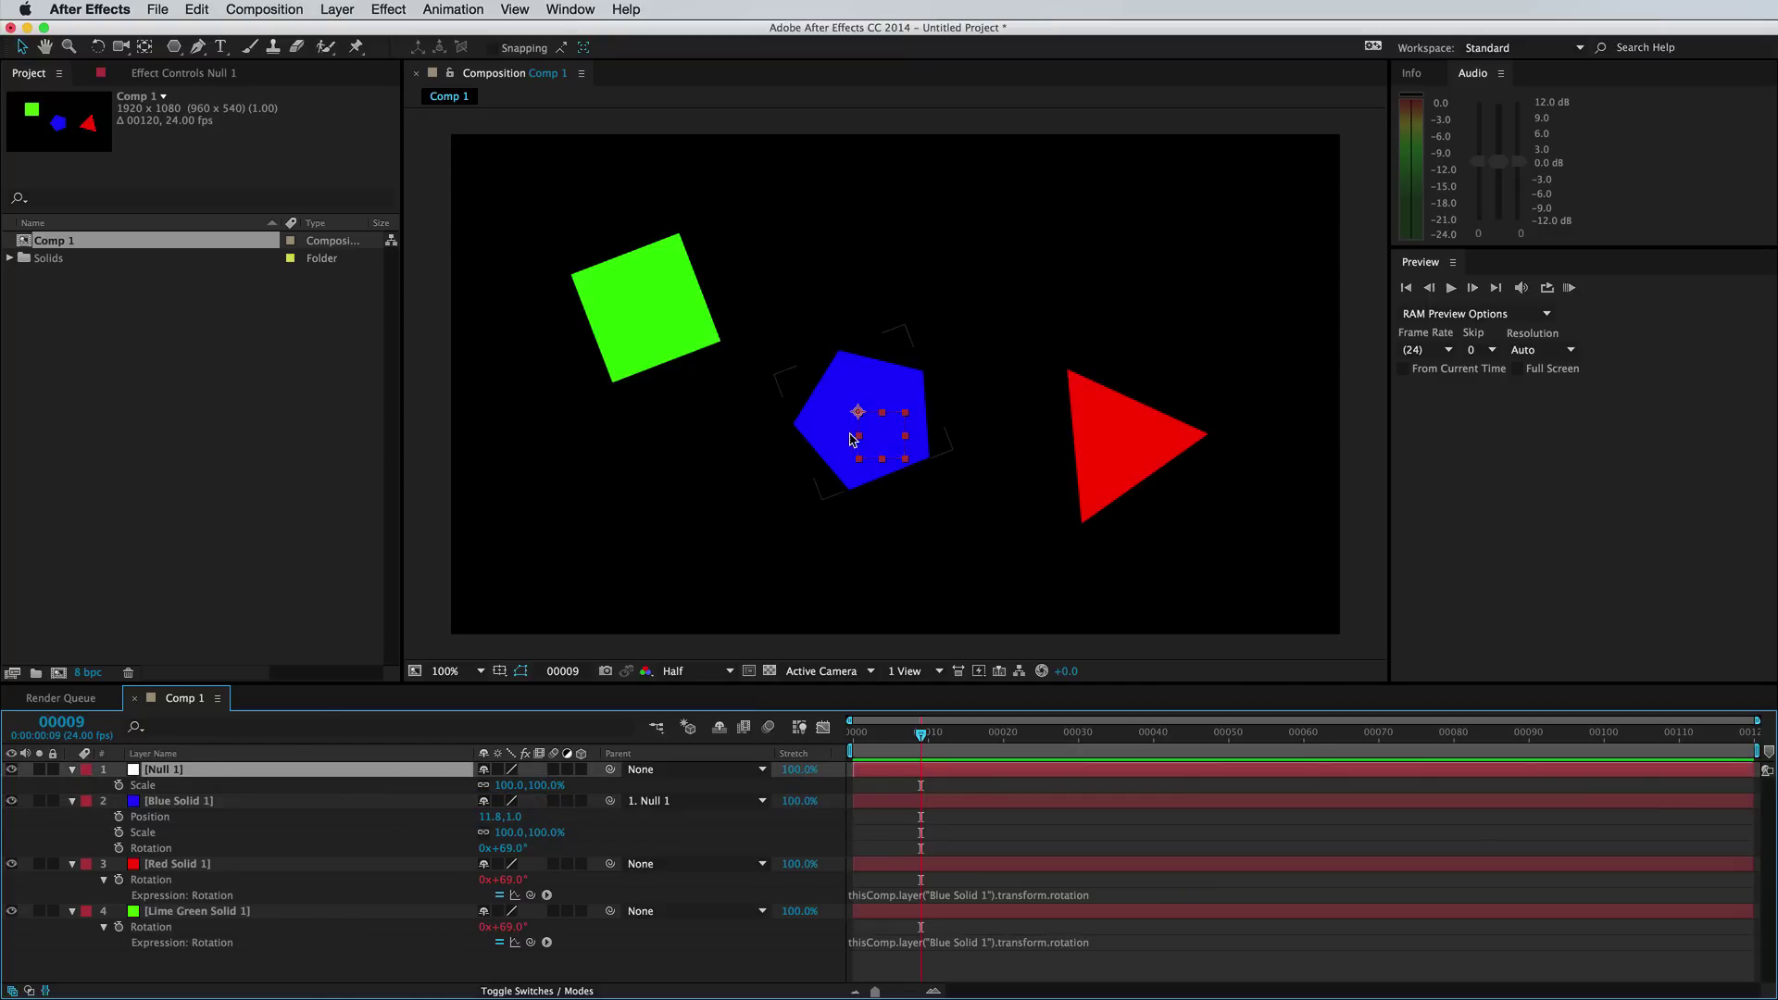
Move Null 1 up-right and spin it to check the pentagon follows
left_click_drag(866, 430, 888, 376)
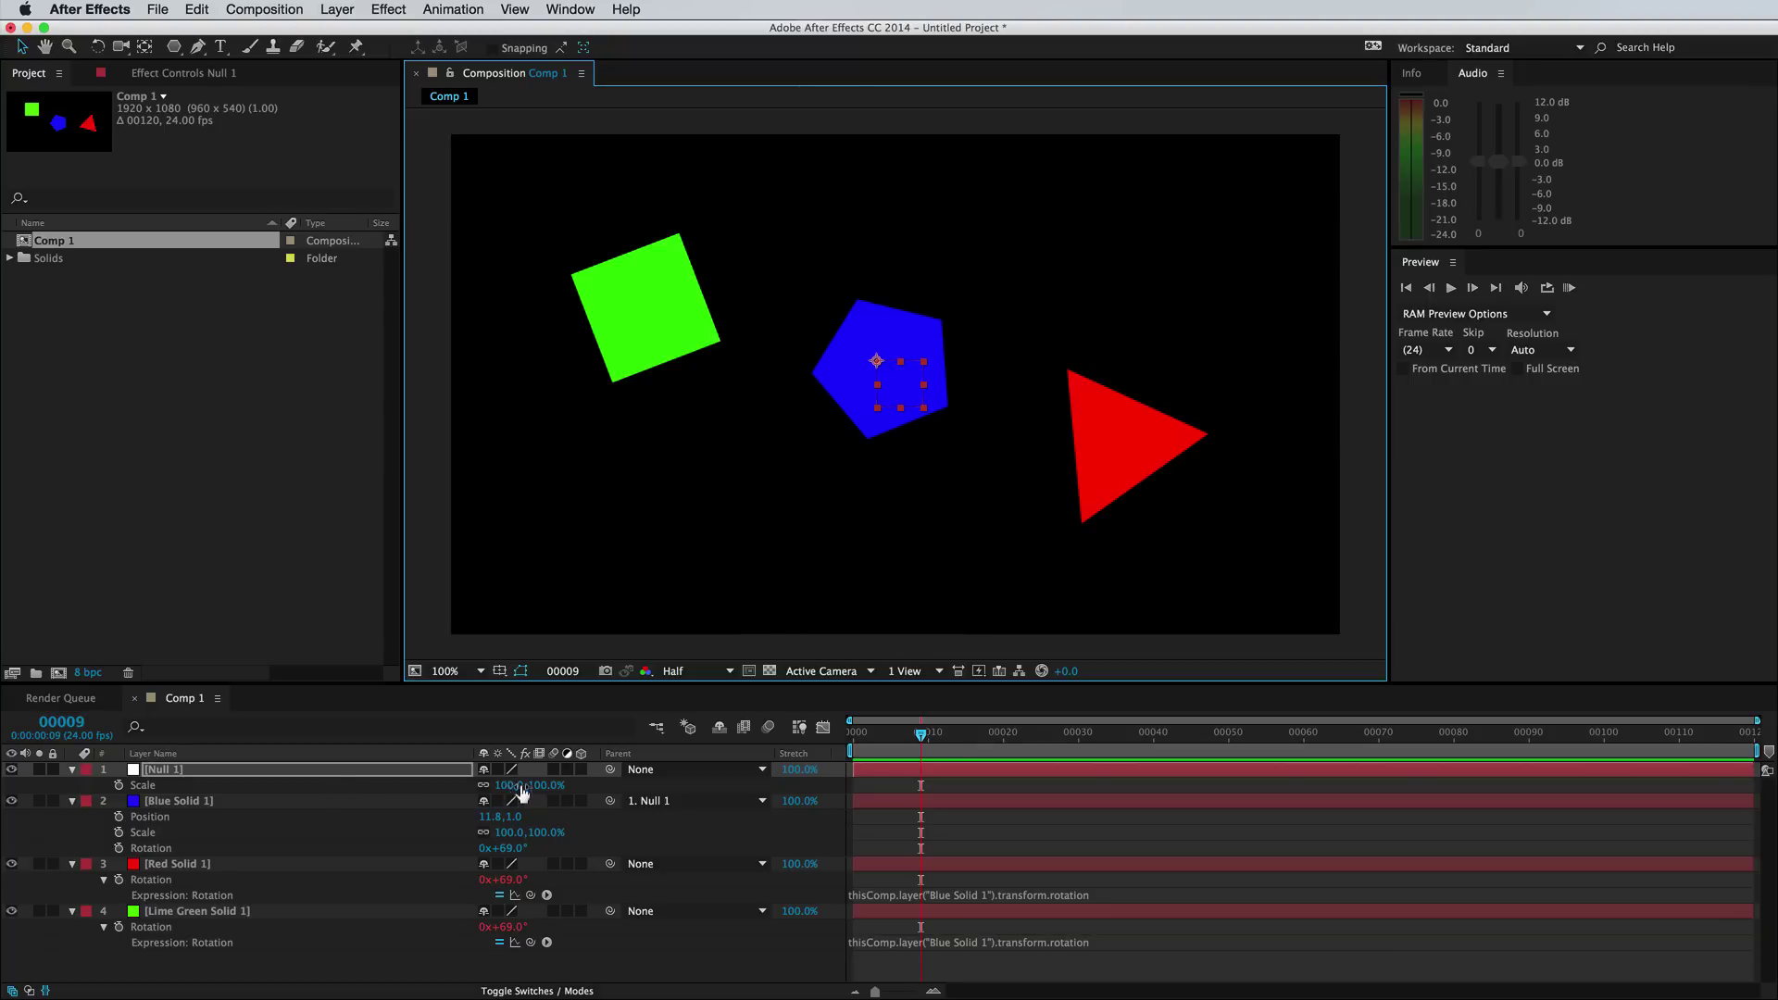
key("r")
key("shift+s")
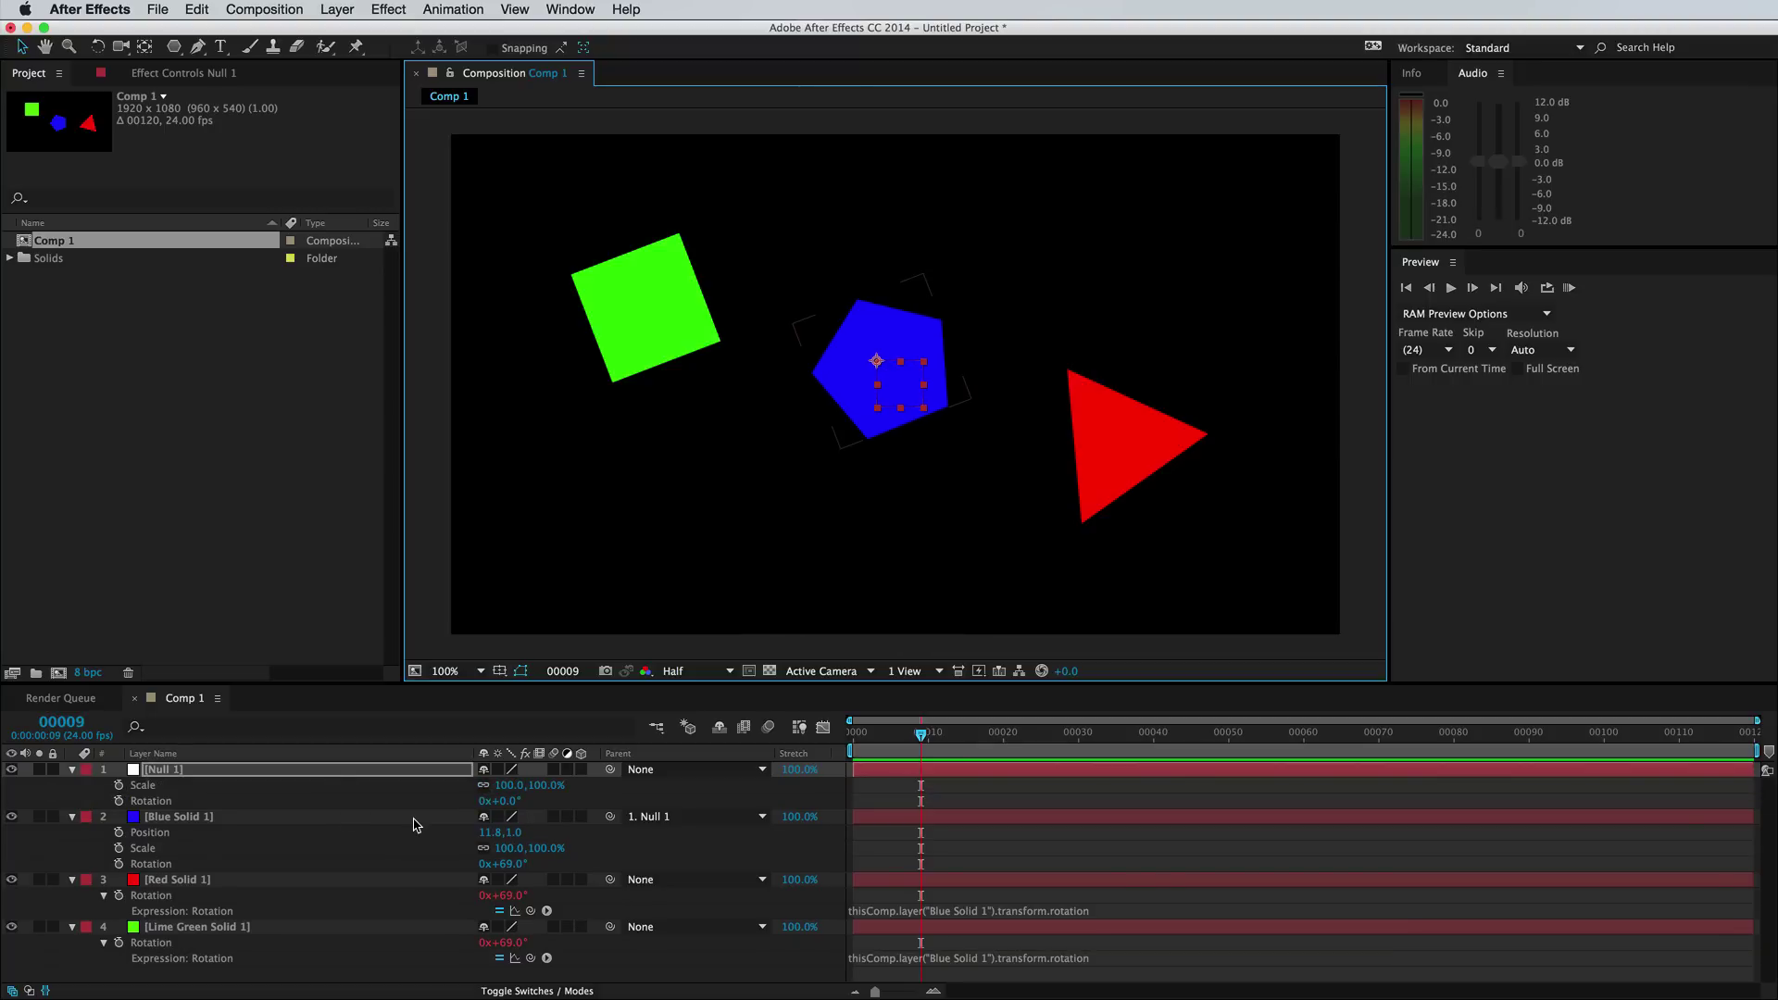
mouse_move(499, 800)
left_mouse_down()
mouse_move(674, 808)
mouse_move(560, 817)
mouse_move(435, 787)
mouse_move(504, 788)
left_mouse_up()
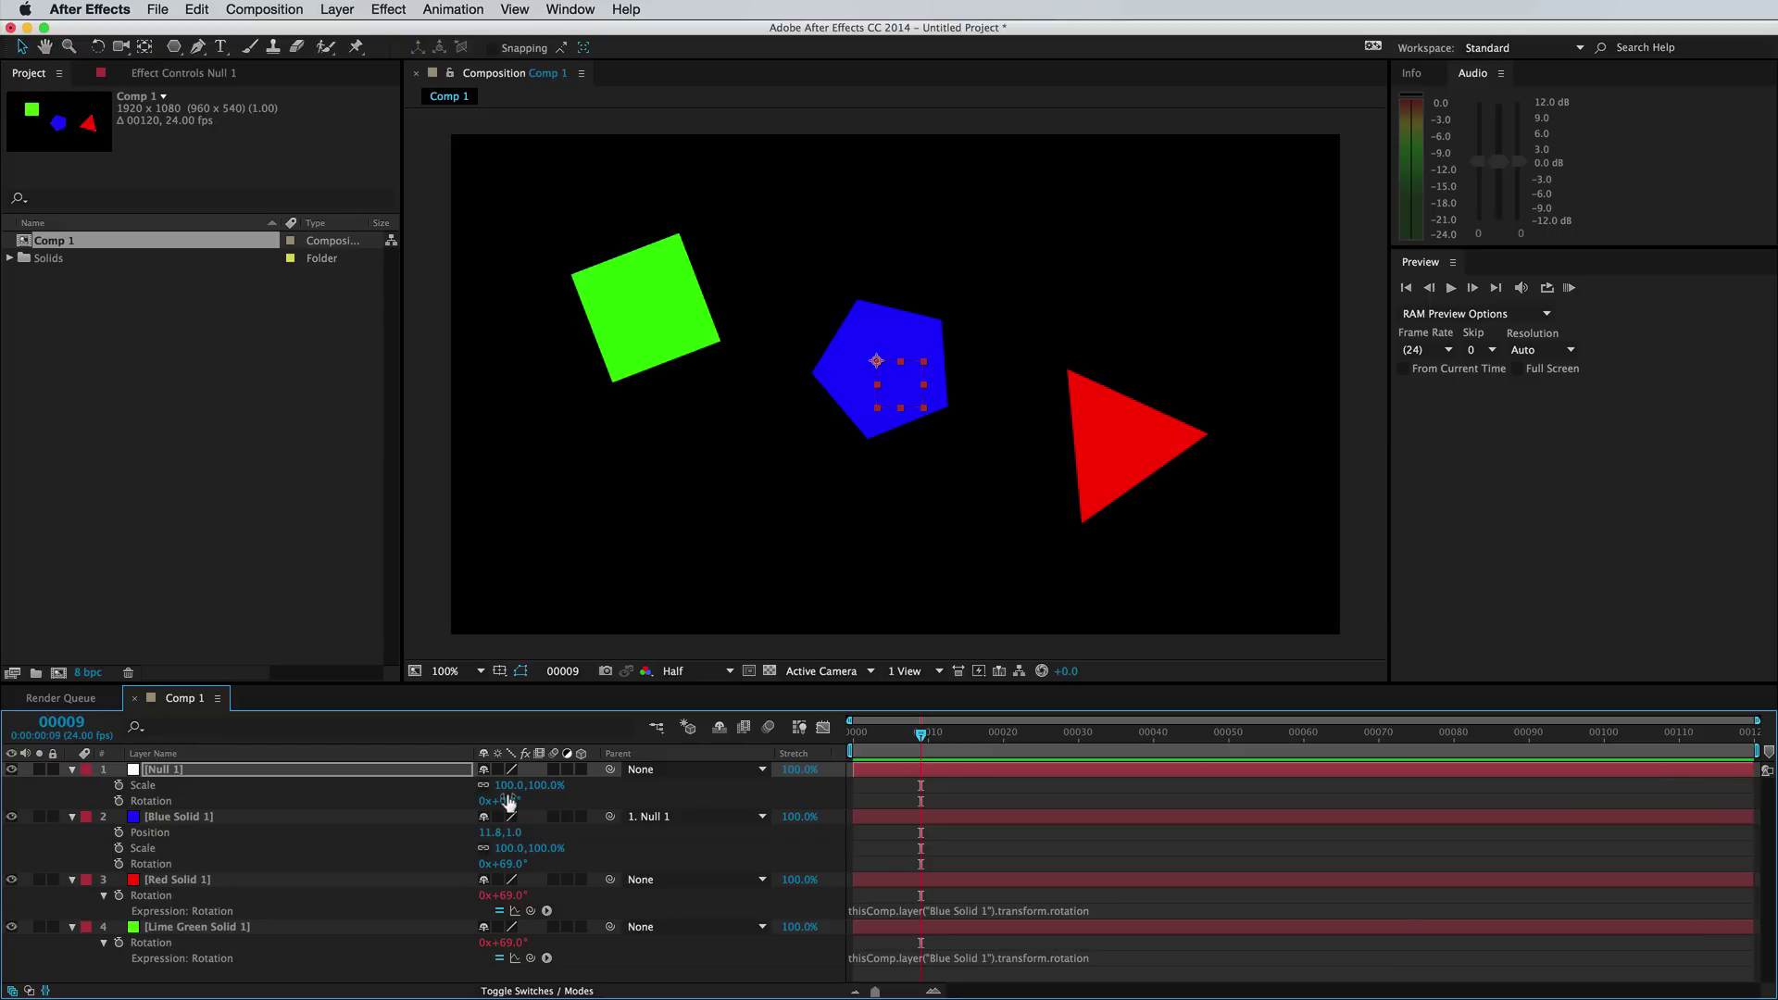
Turn on the 3D Layer switch for the Lime Green, Red and Blue solids and collapse them
left_click(609, 809)
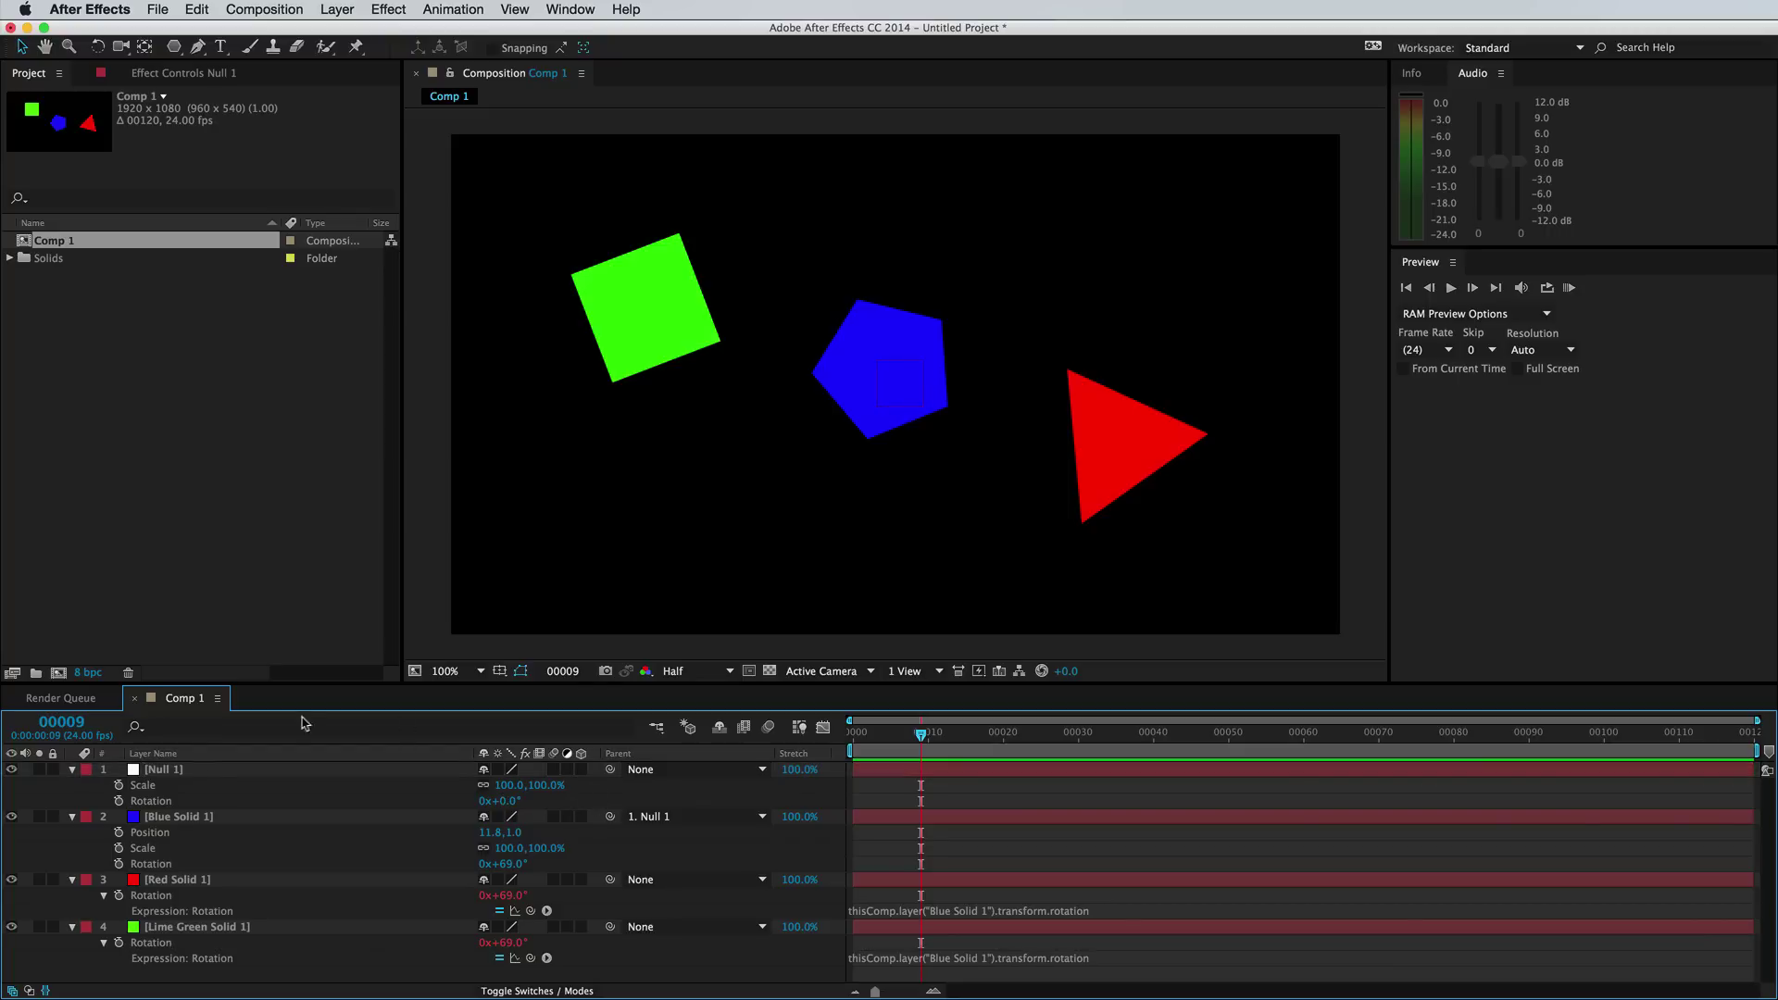
left_click(207, 776)
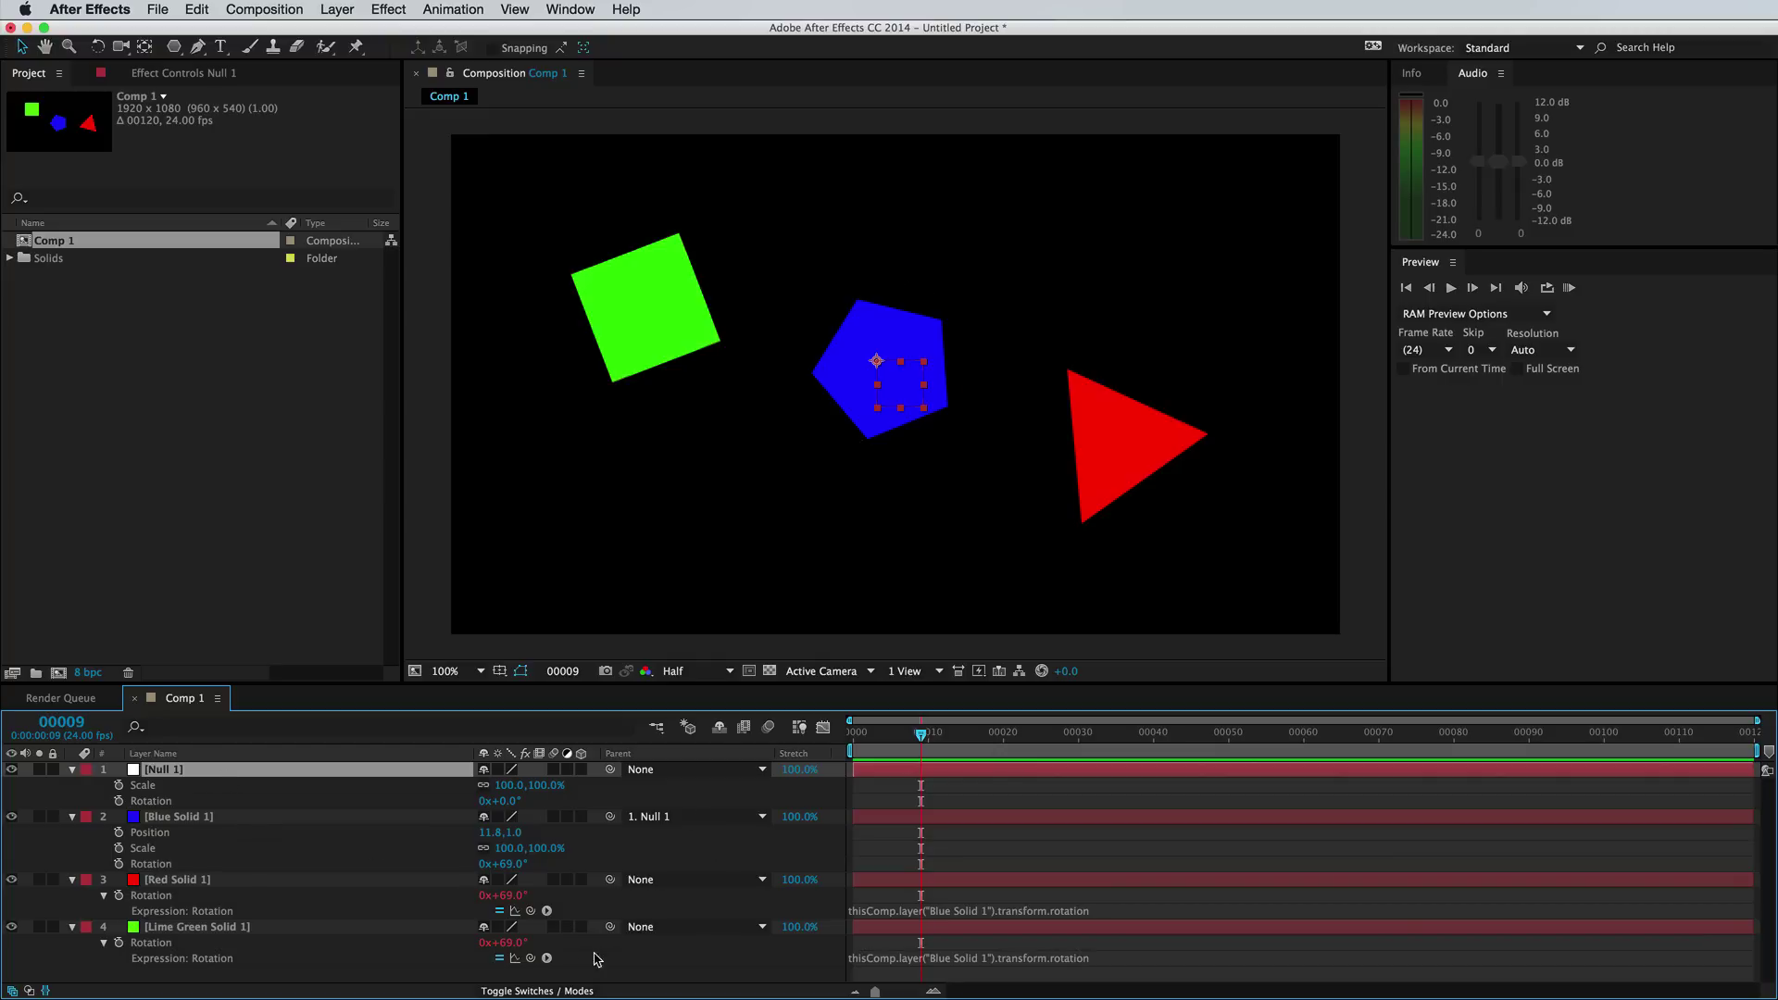
left_click(581, 927)
left_click(580, 878)
left_click(580, 816)
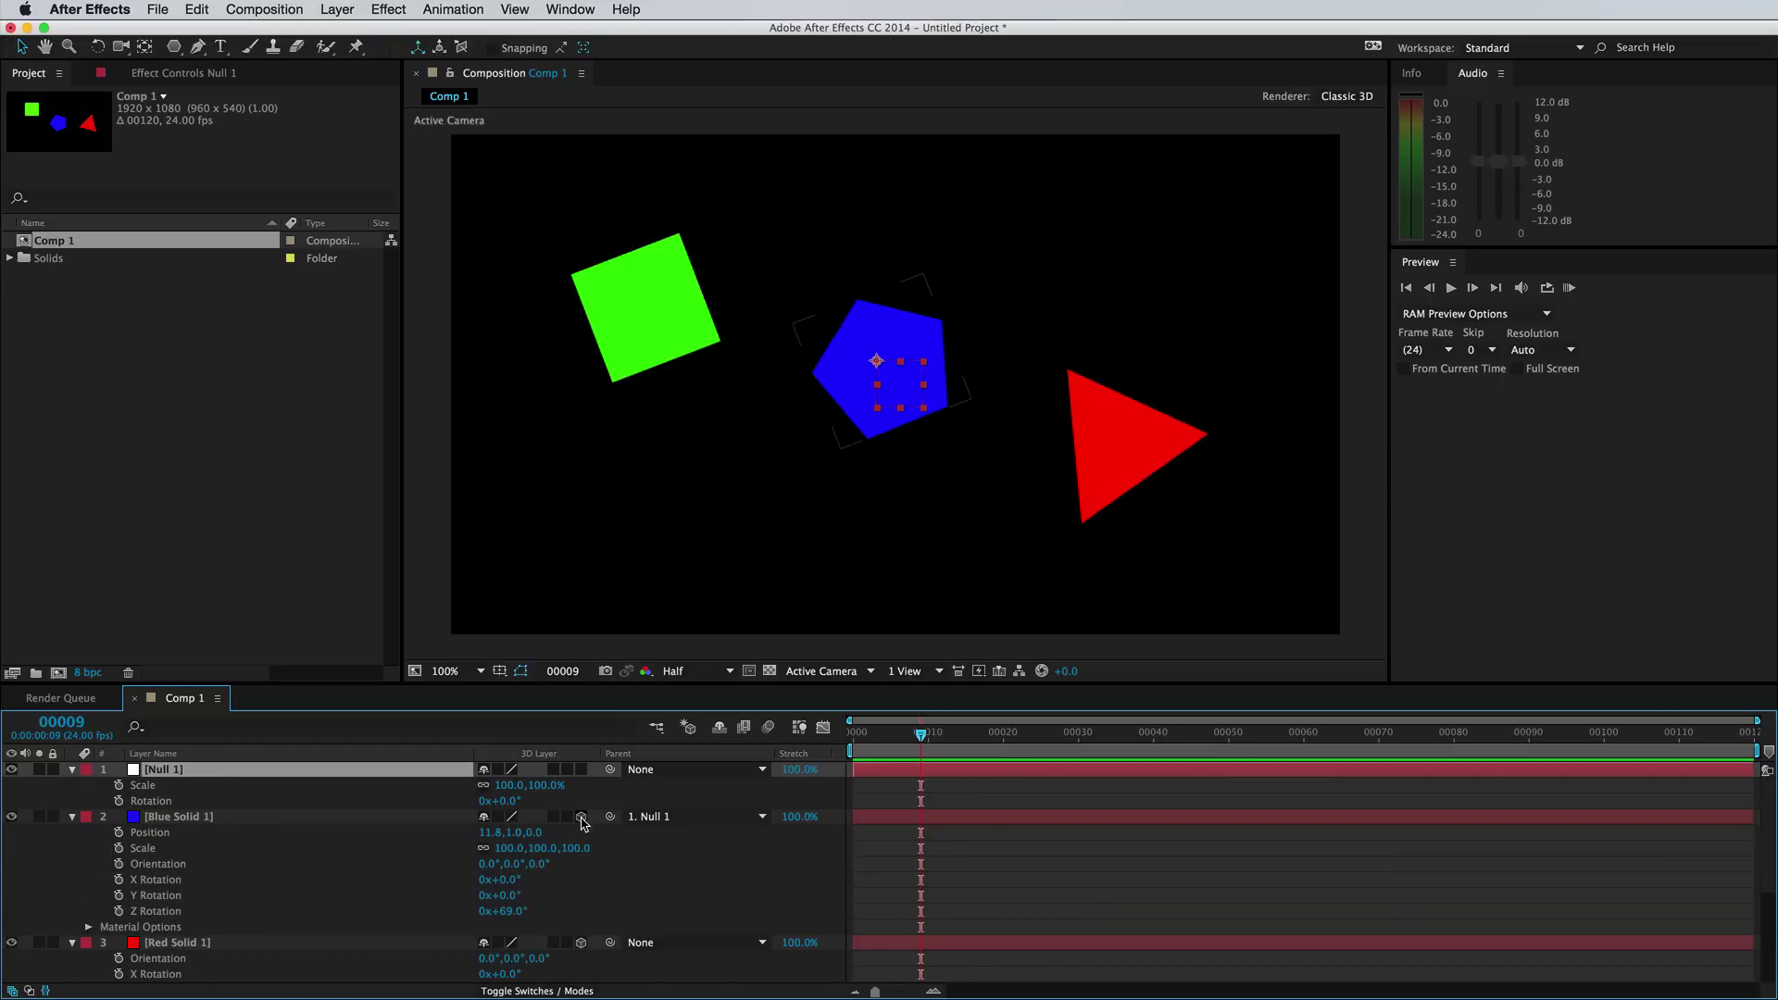
left_click(72, 817)
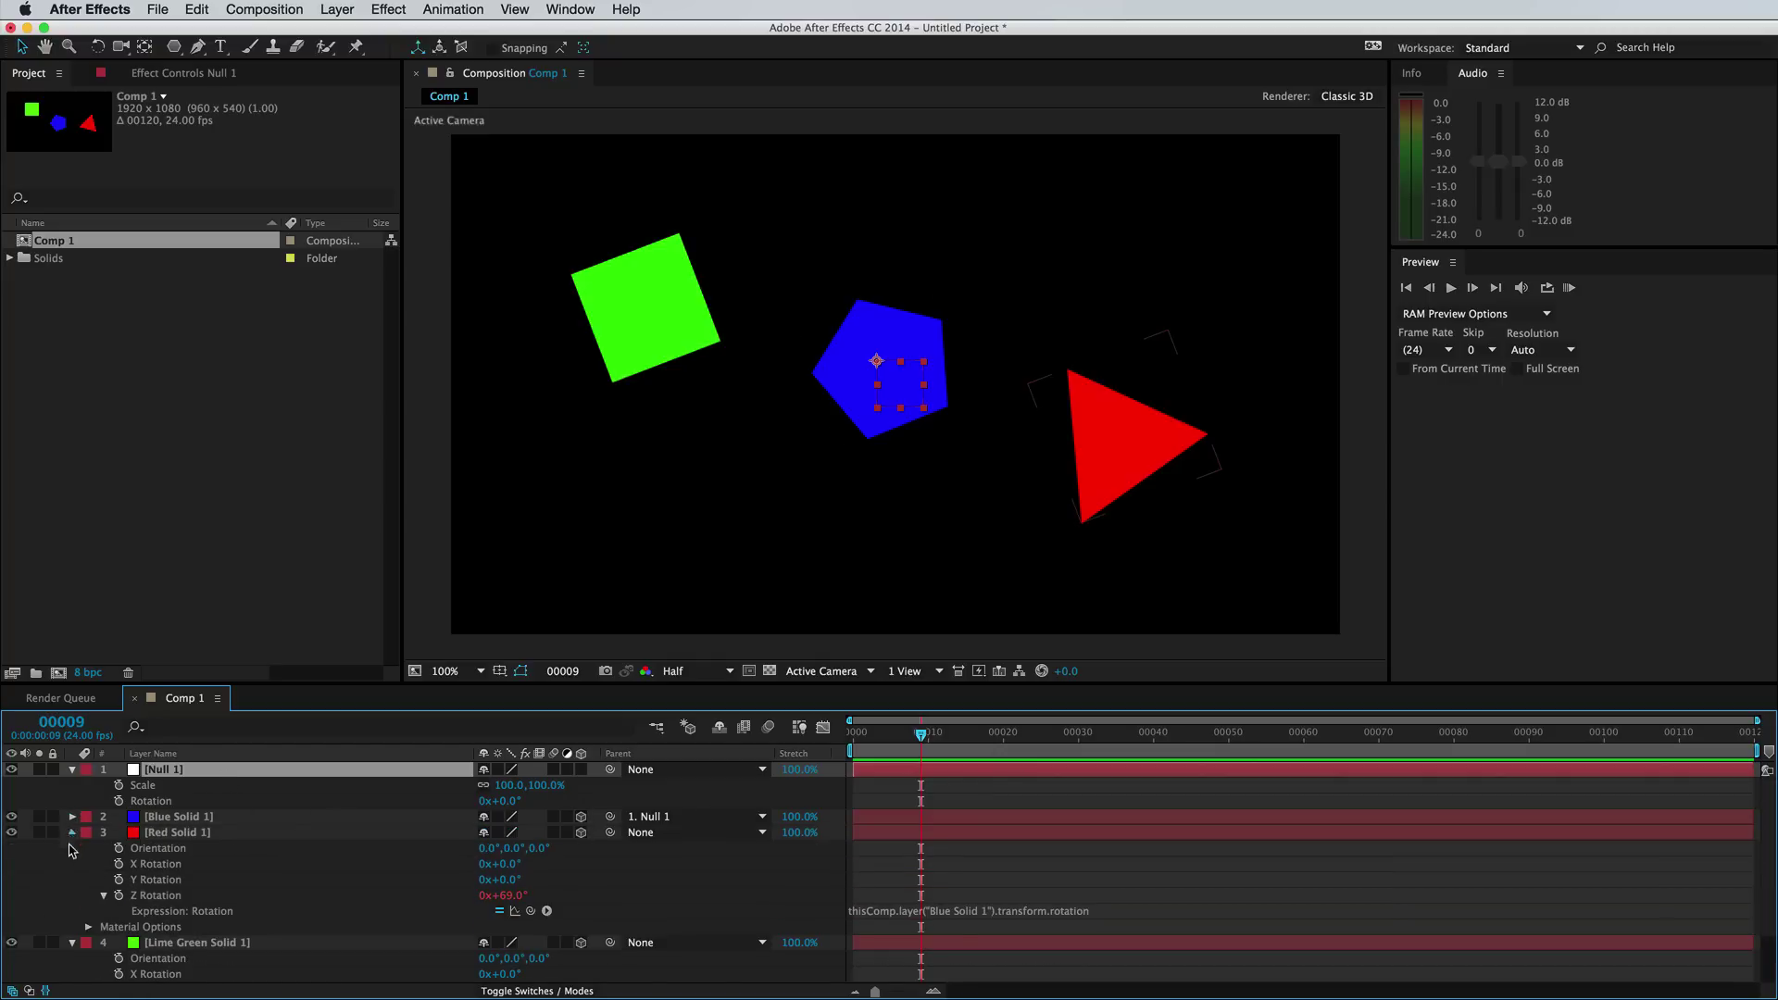
left_click(72, 832)
left_click(72, 848)
left_click(197, 888)
Add a new camera, Camera 1, with the default camera settings
left_click(336, 10)
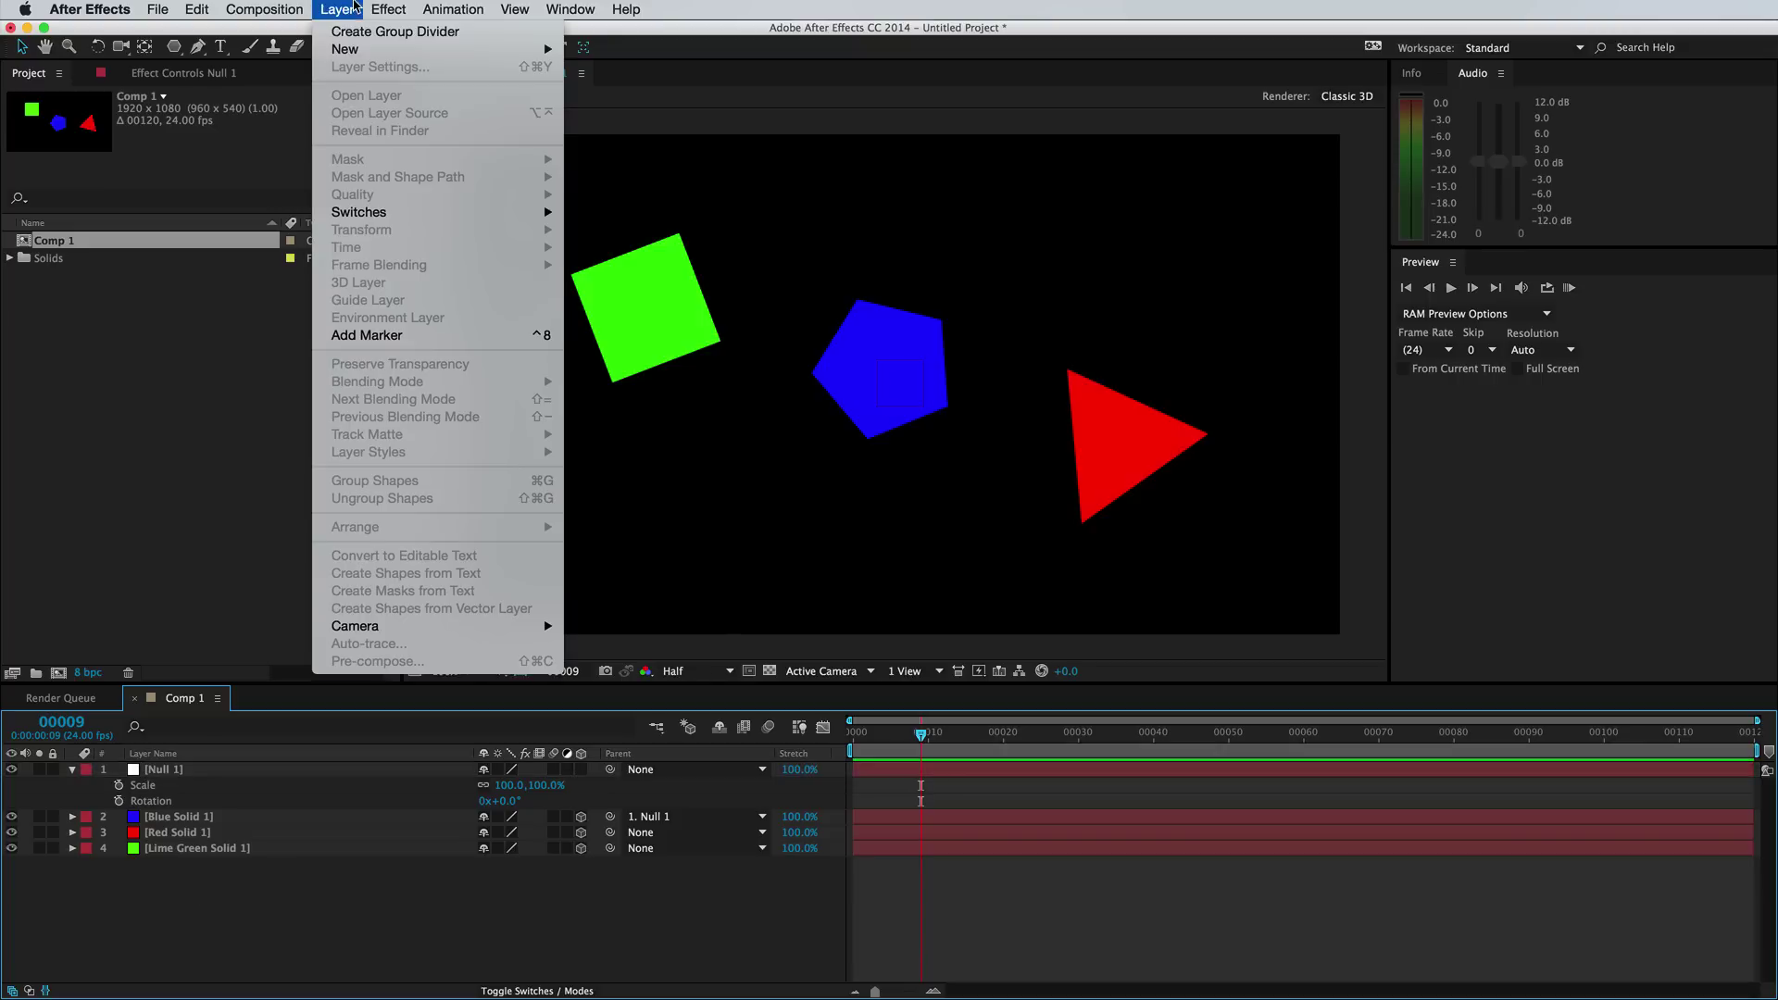
mouse_move(365, 49)
left_click(633, 102)
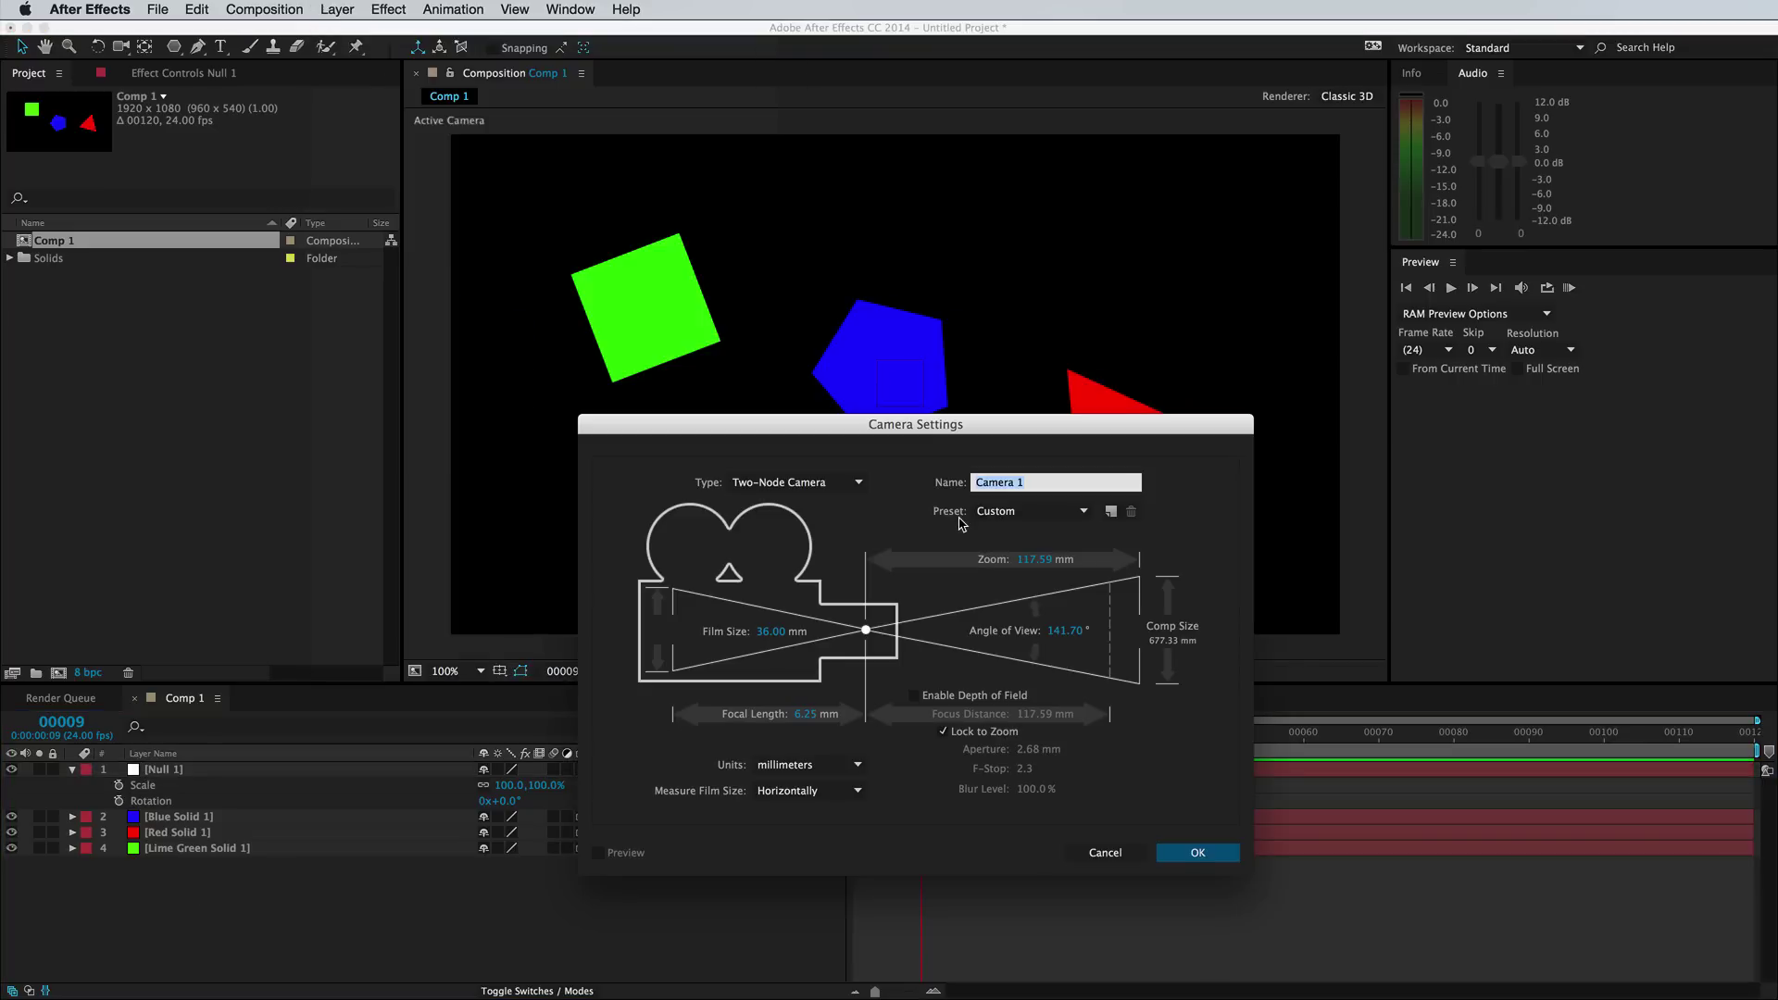
left_click(1197, 851)
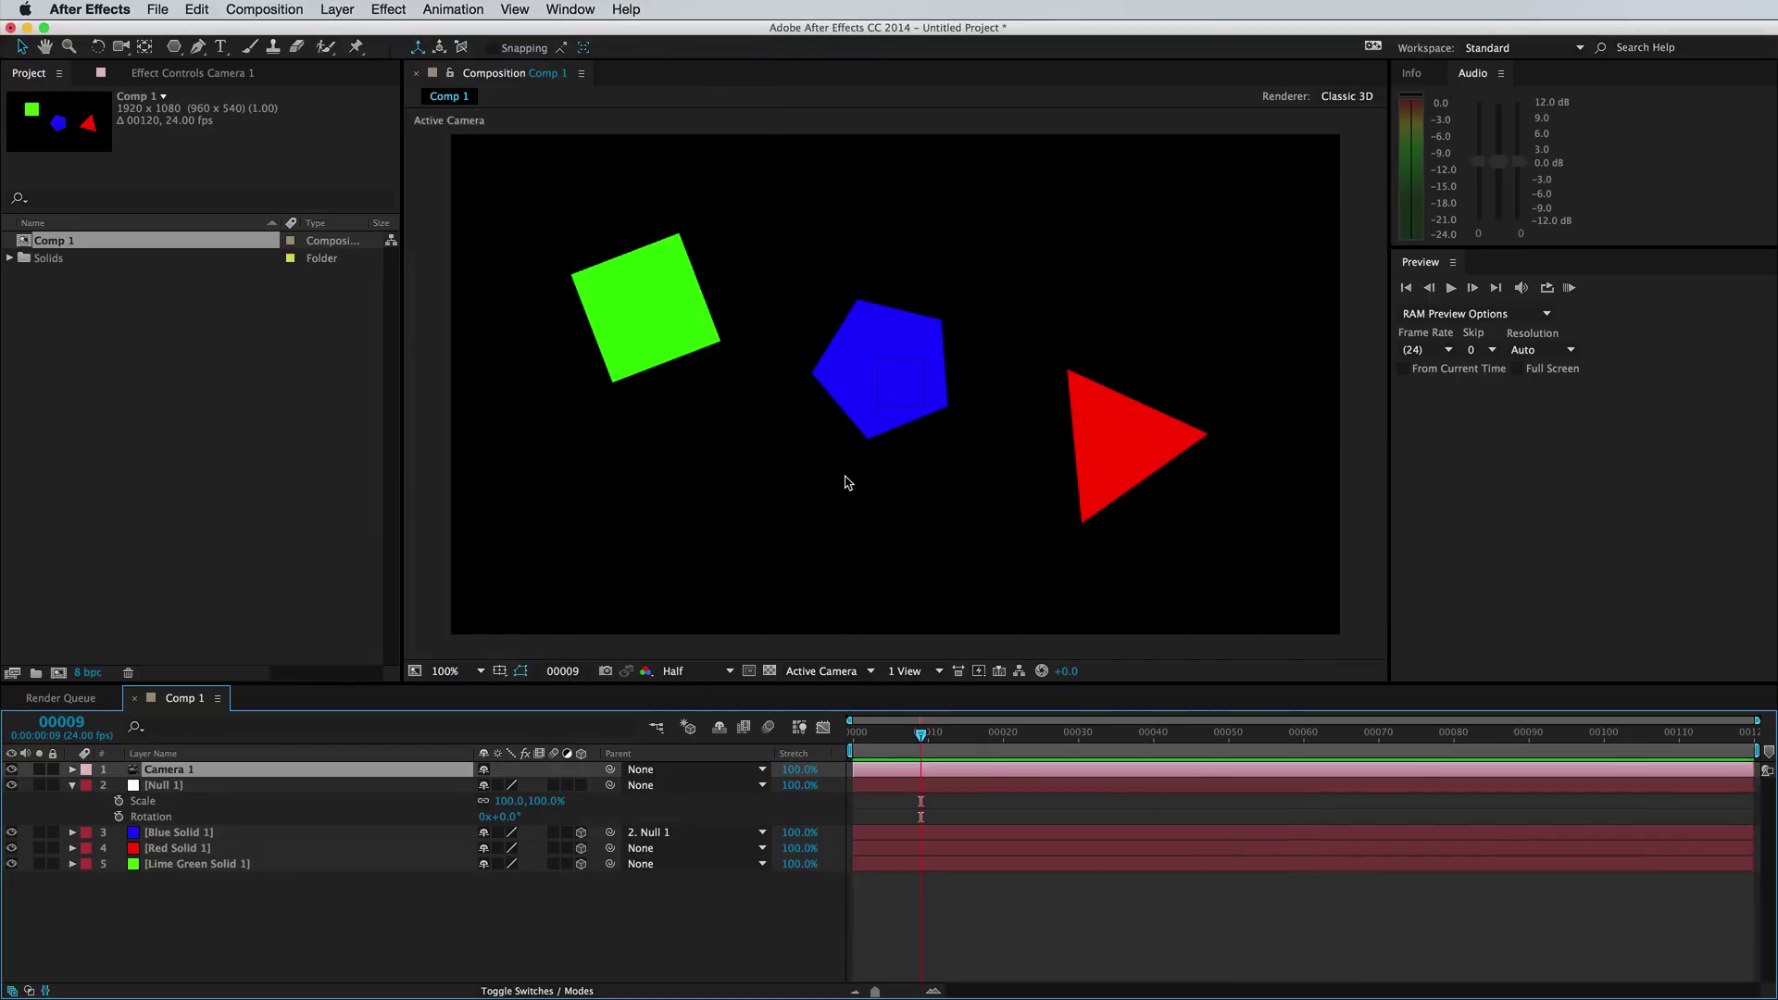
Orbit Camera 1 around the shapes, bringing its Position to 960.0,482.1,-328.5
key("c")
left_click_drag(762, 402, 704, 405)
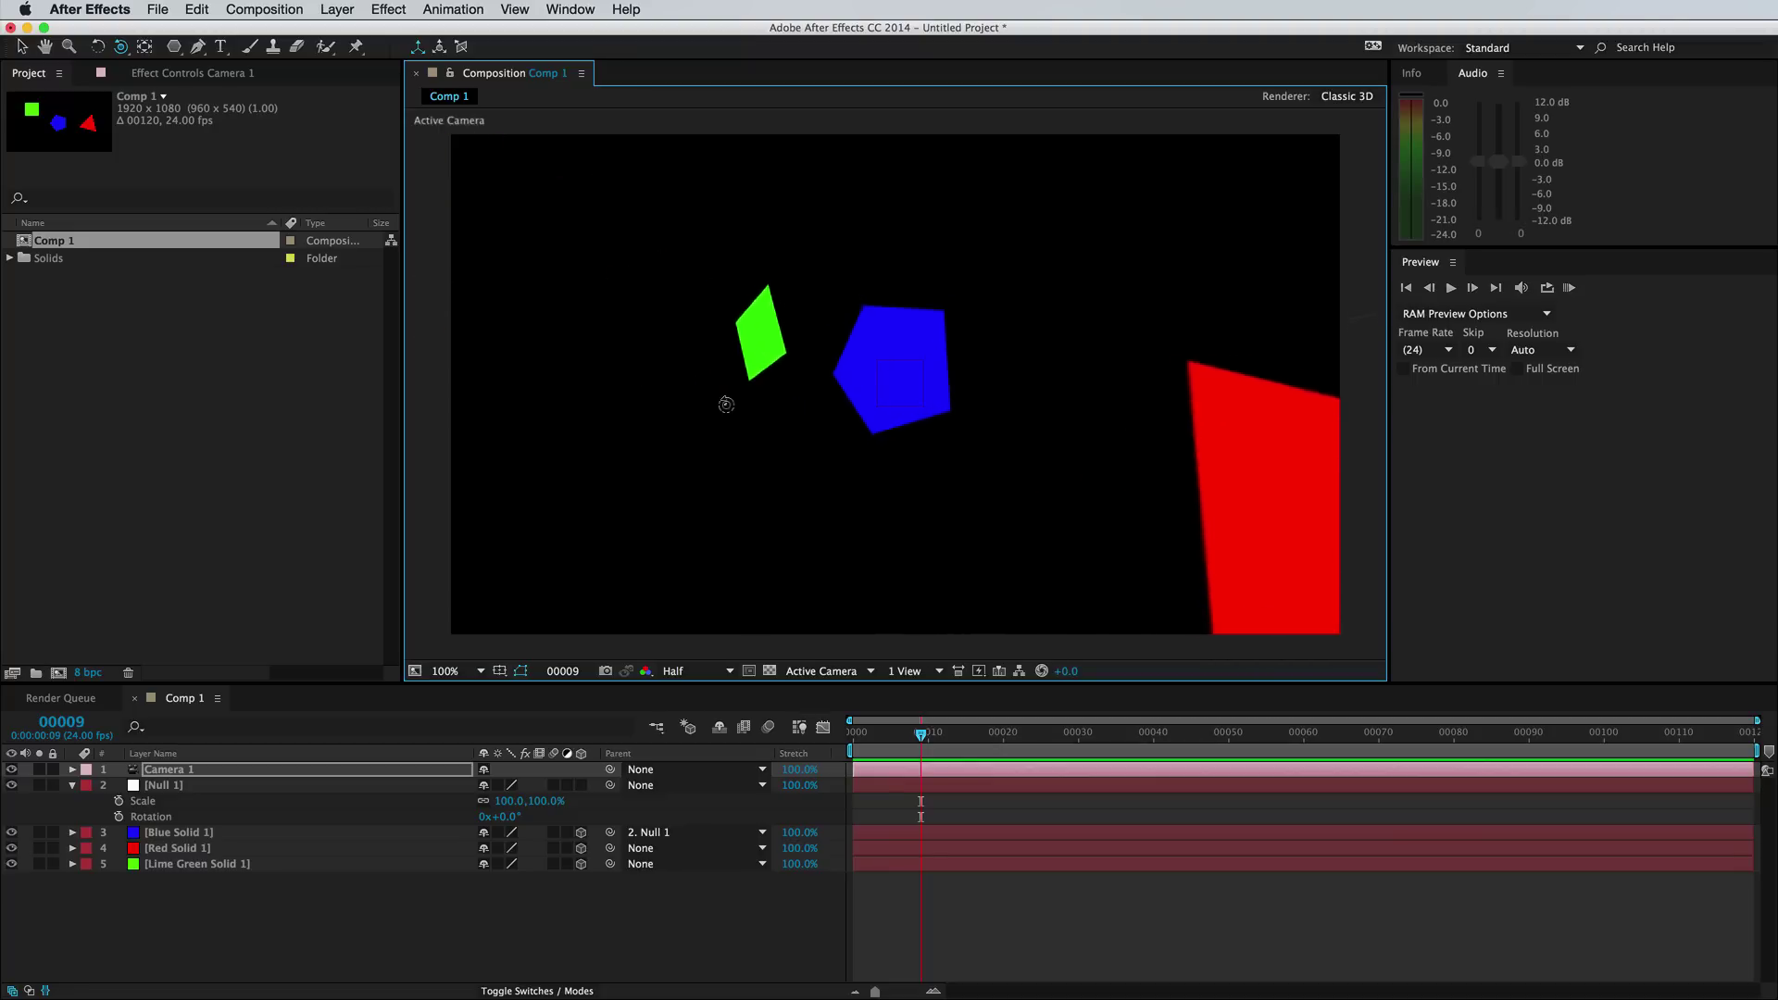
mouse_move(726, 404)
left_mouse_down()
mouse_move(915, 416)
mouse_move(741, 413)
left_mouse_up()
key("a")
key("shift+p")
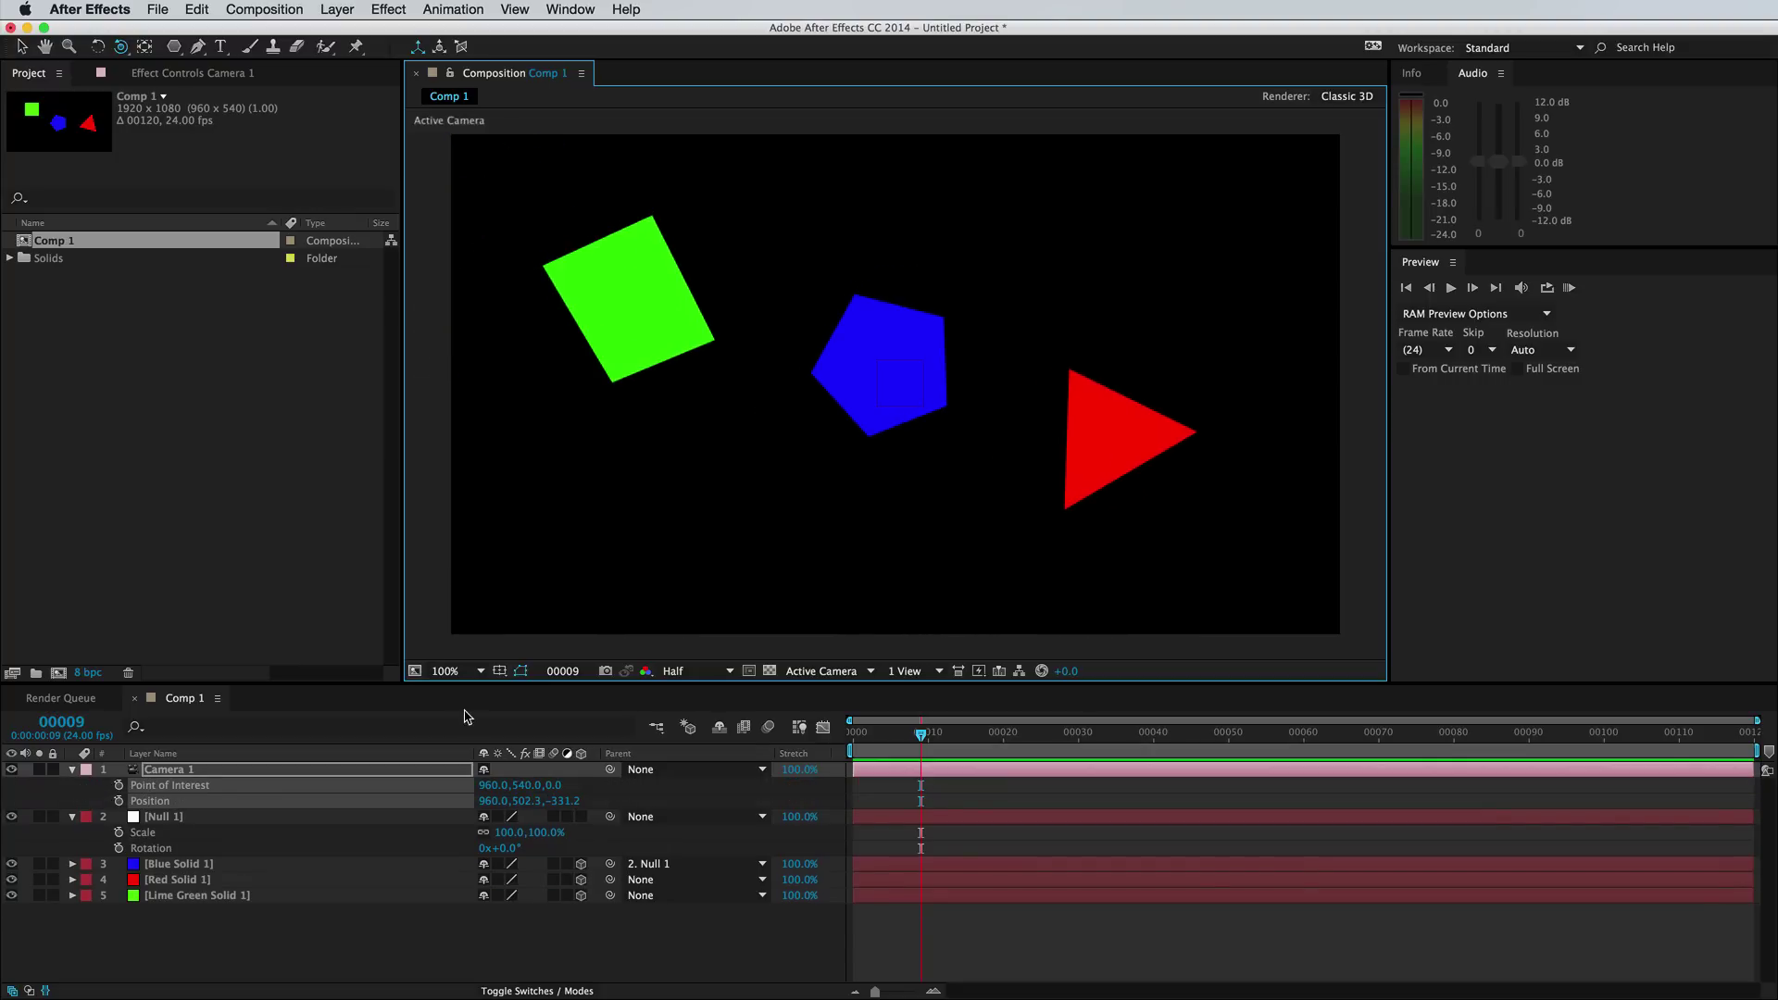
key("shift+r")
mouse_move(514, 847)
left_mouse_down()
mouse_move(556, 847)
mouse_move(511, 833)
mouse_move(533, 860)
mouse_move(514, 876)
mouse_move(555, 863)
mouse_move(518, 863)
left_mouse_up()
mouse_move(852, 415)
left_mouse_down()
mouse_move(1130, 408)
mouse_move(766, 408)
mouse_move(956, 408)
mouse_move(846, 421)
left_mouse_up()
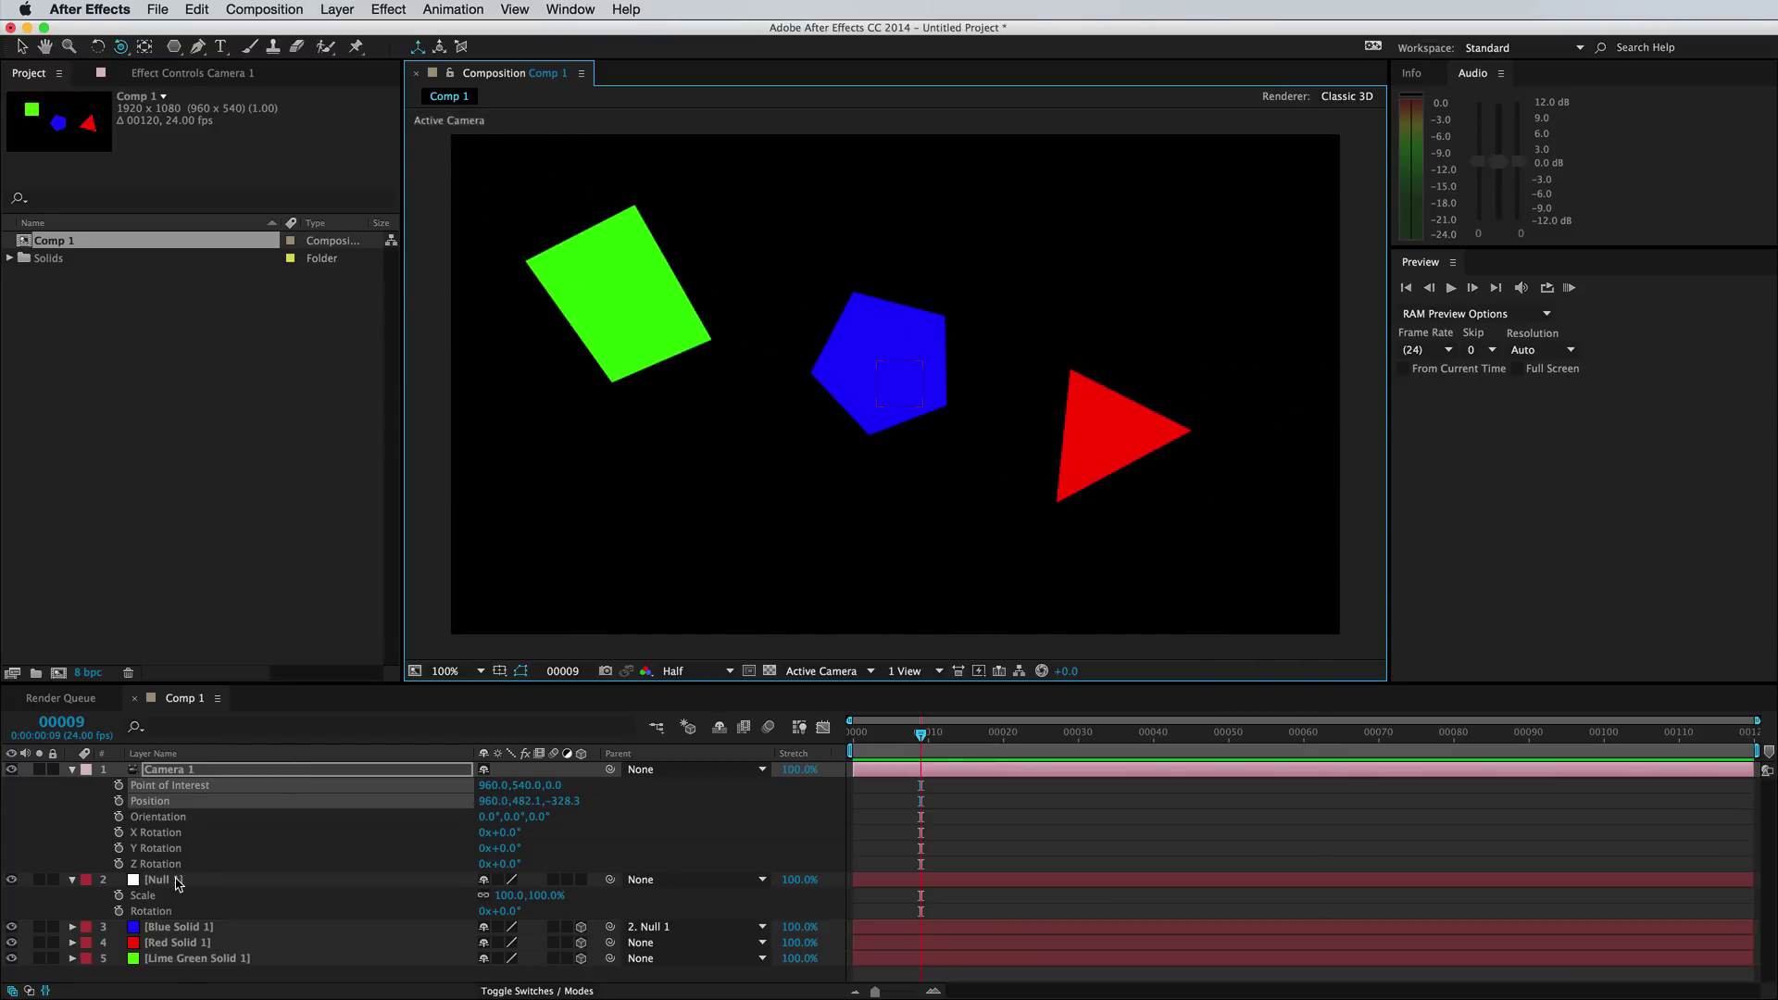
Move Null 1 to the top, parent Camera 1 to it, make it 3D, and rotate it −6° X, +12° Y
left_click_drag(177, 882, 184, 768)
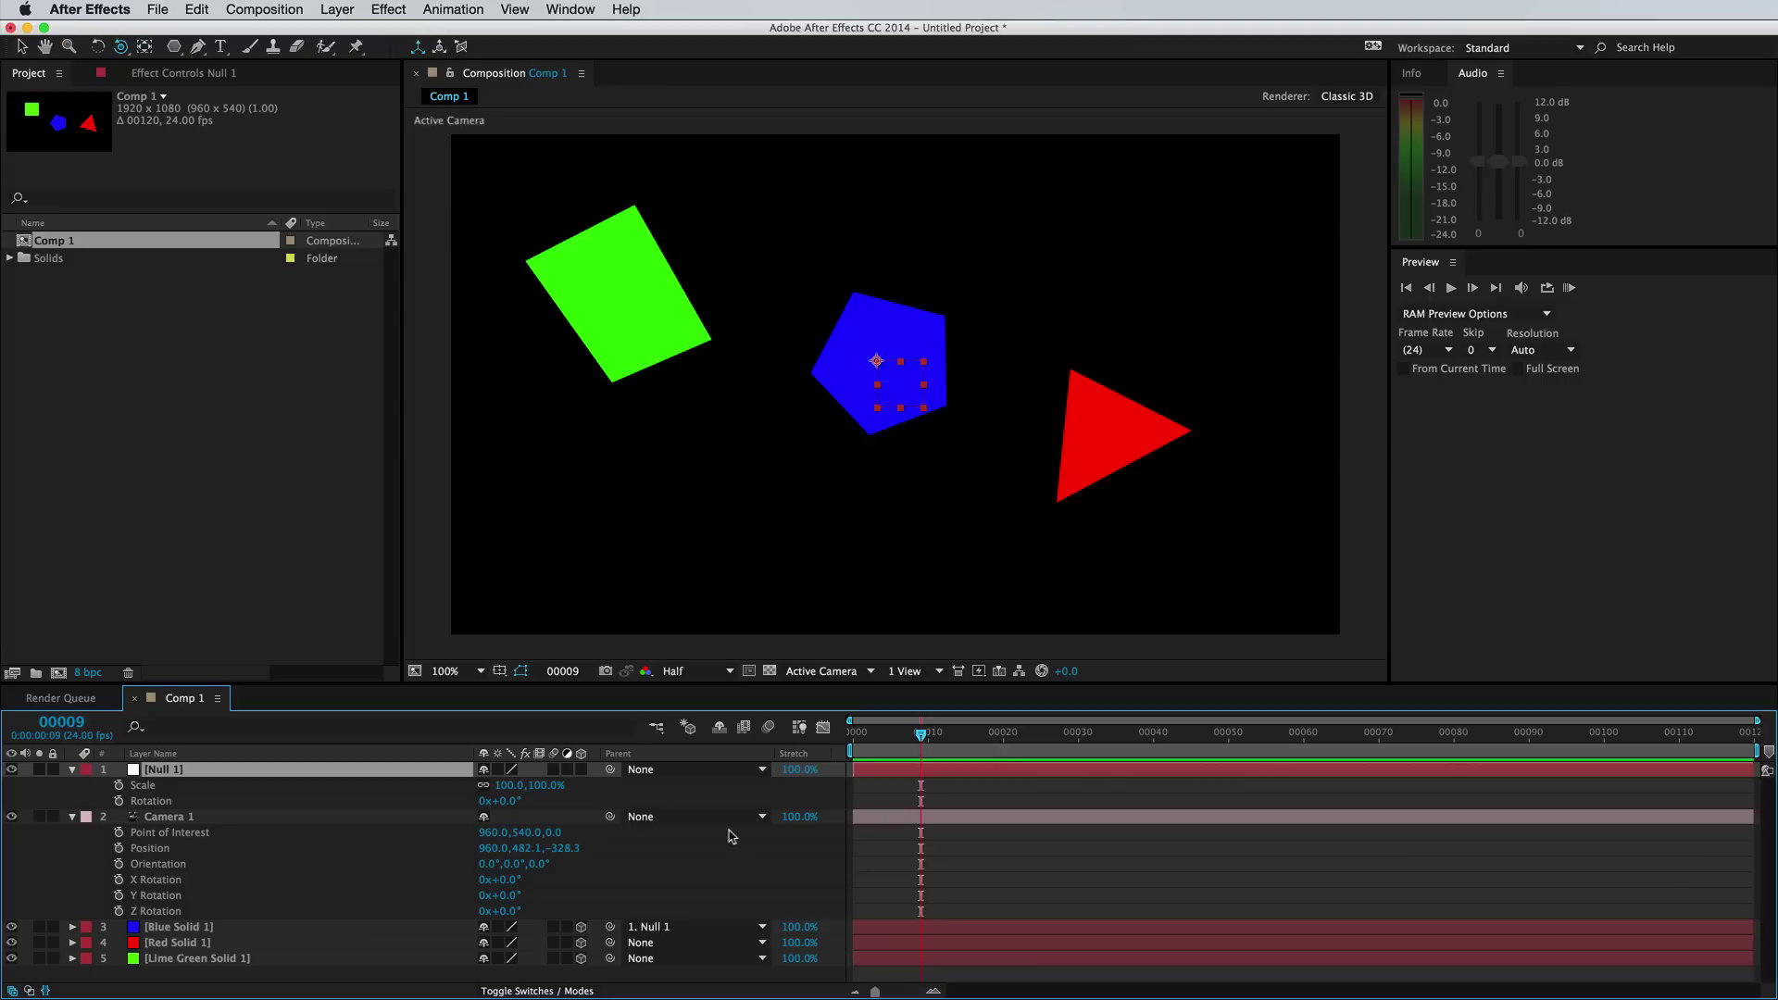
left_click_drag(347, 791, 250, 779)
key("r")
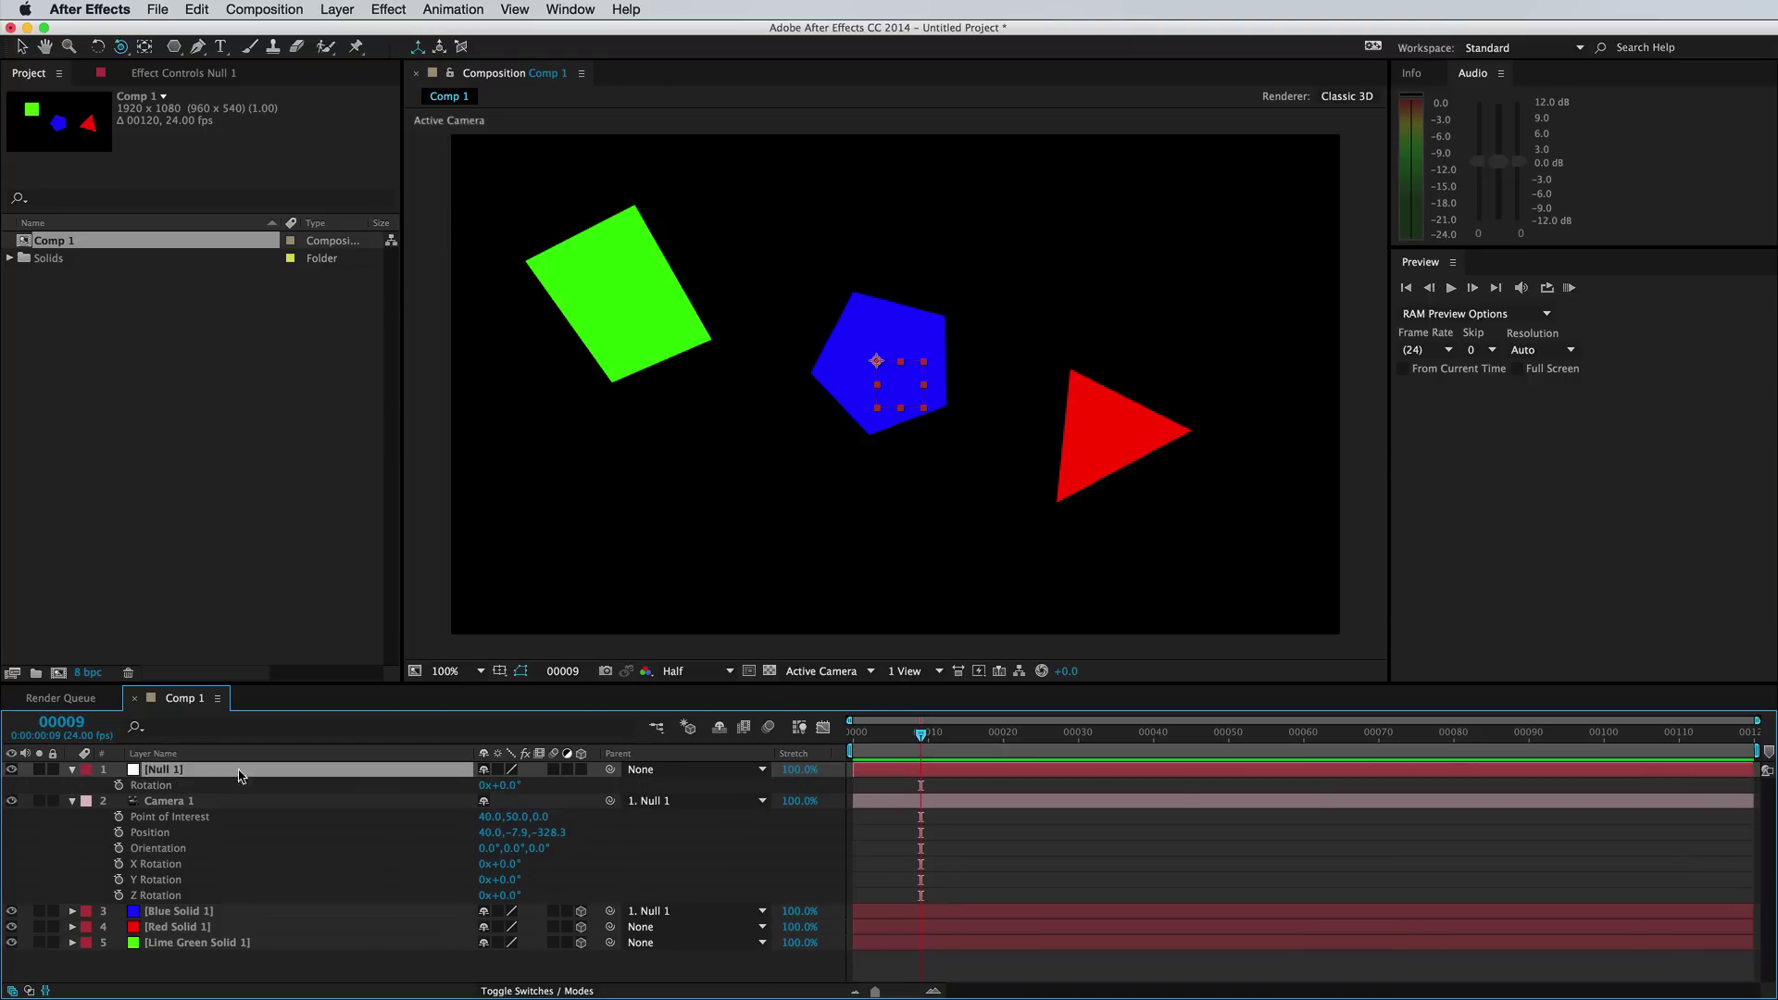
left_click(581, 770)
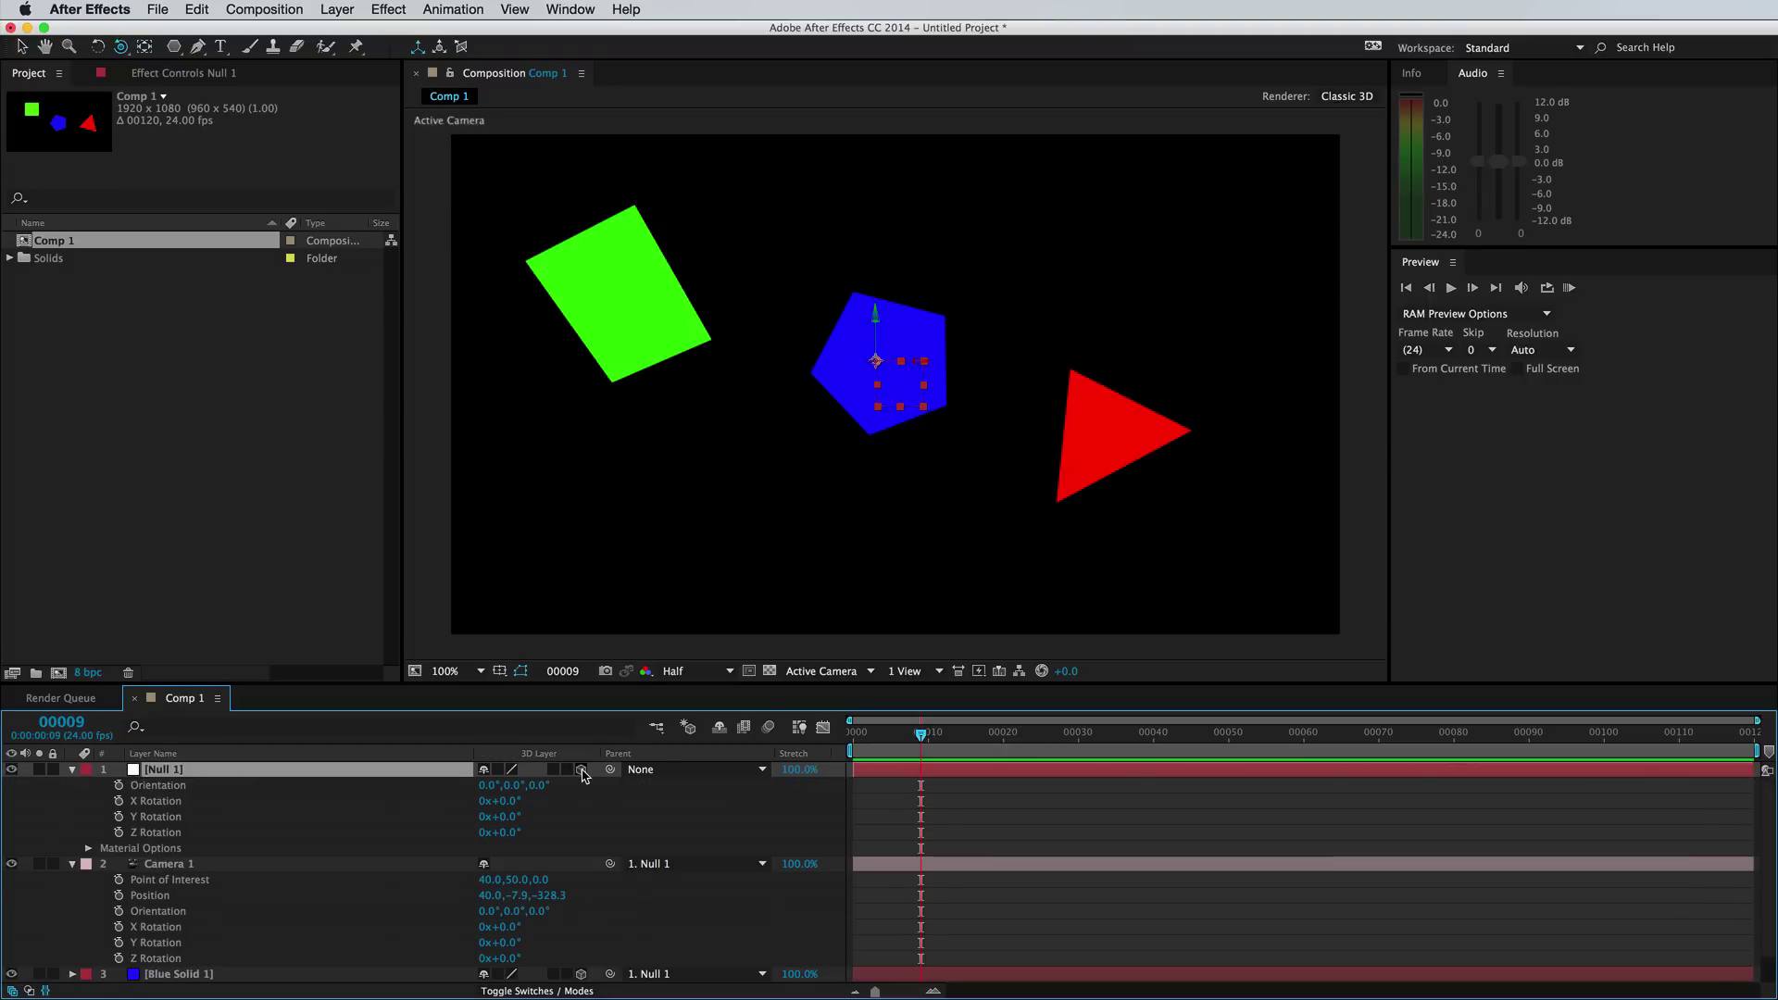
left_click_drag(503, 817, 565, 898)
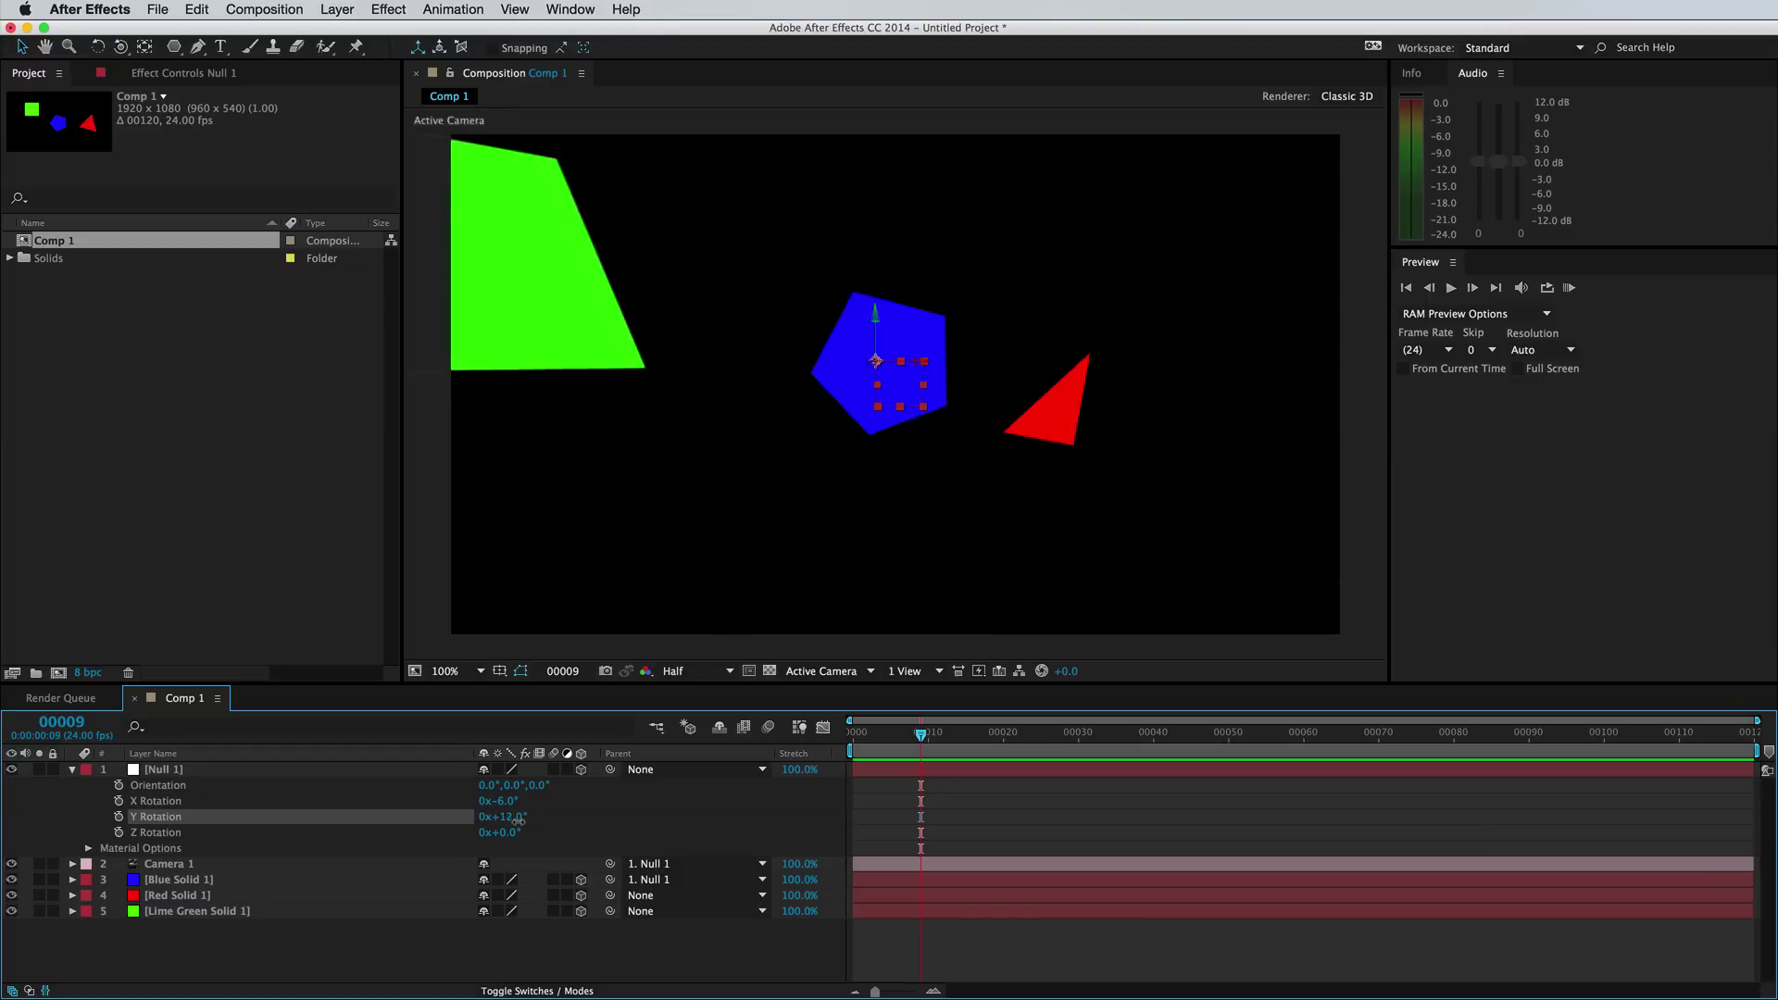
Set Blue Solid 1's Parent to None and turn Null 1's Y Rotation to +14°
left_click(678, 880)
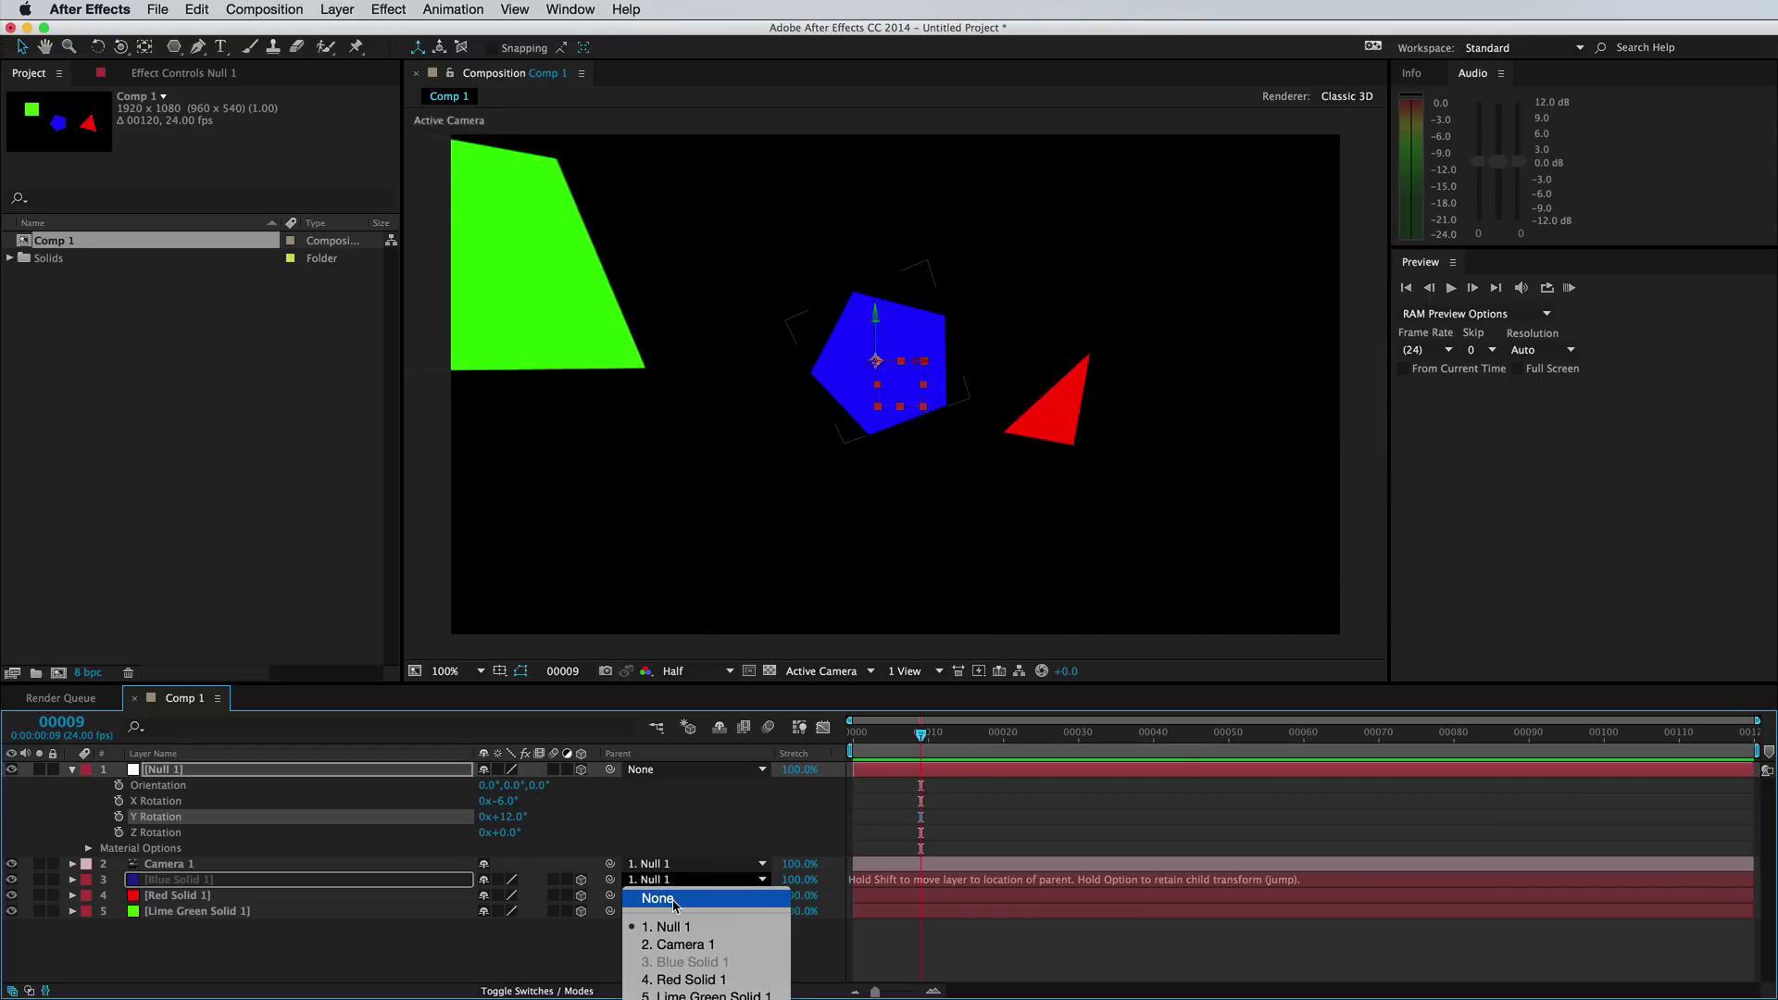
left_click(673, 900)
left_click_drag(512, 822, 549, 828)
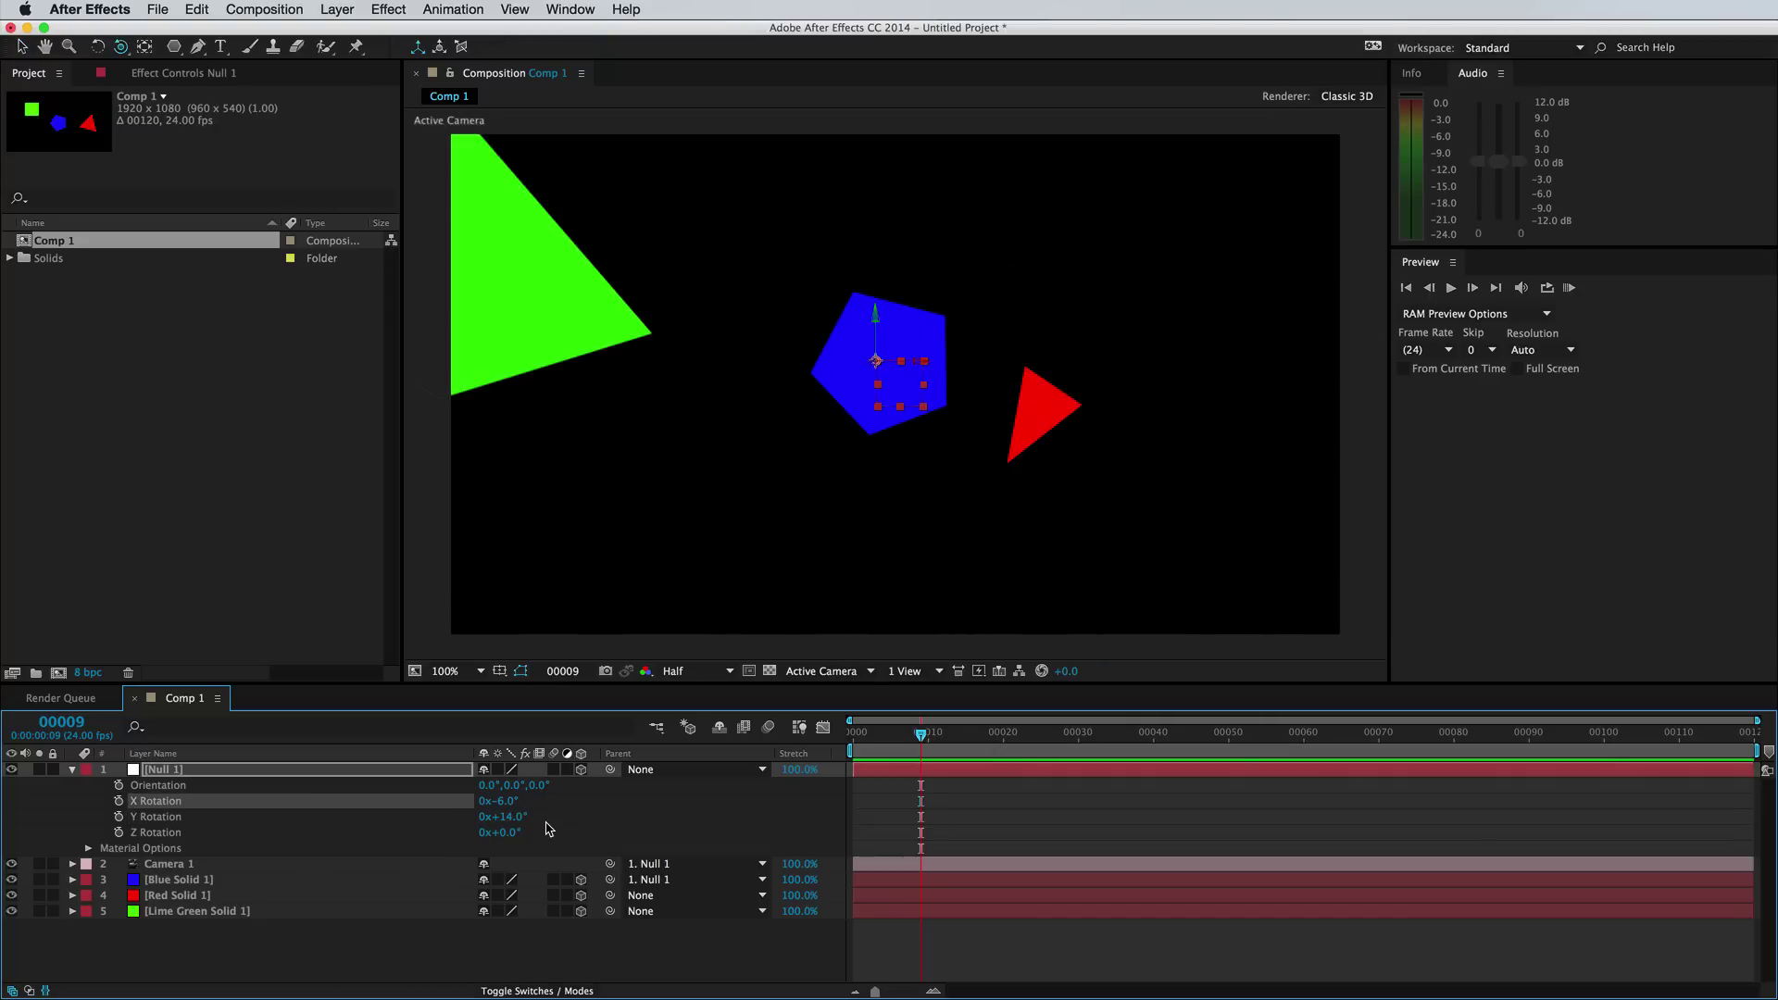